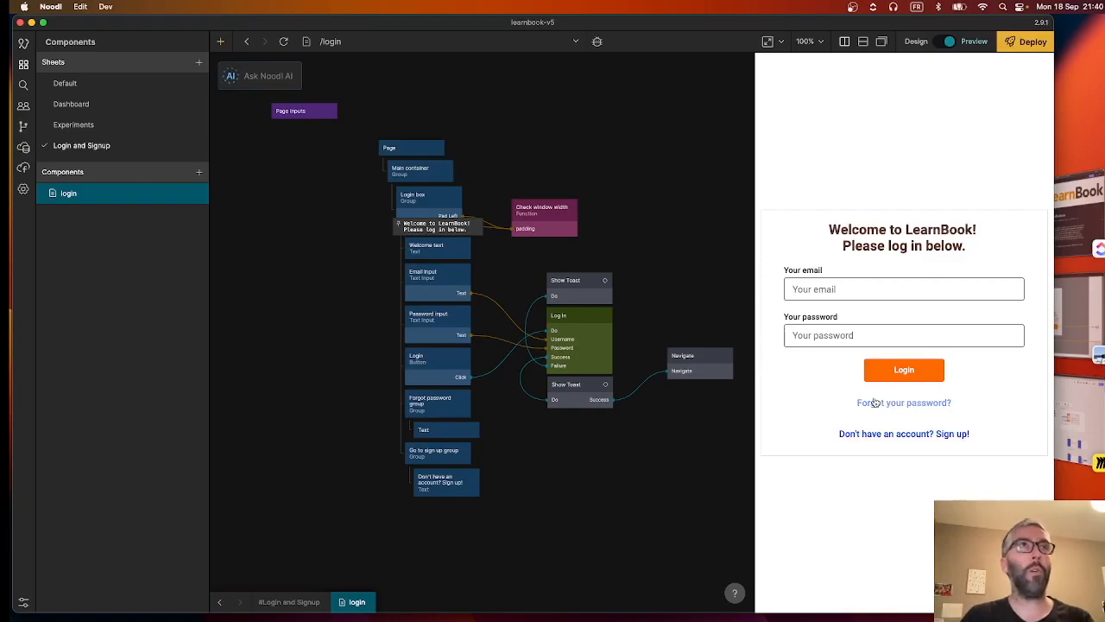
- Examine the Login box group's properties and the node structure of the login page
left_click(440, 207)
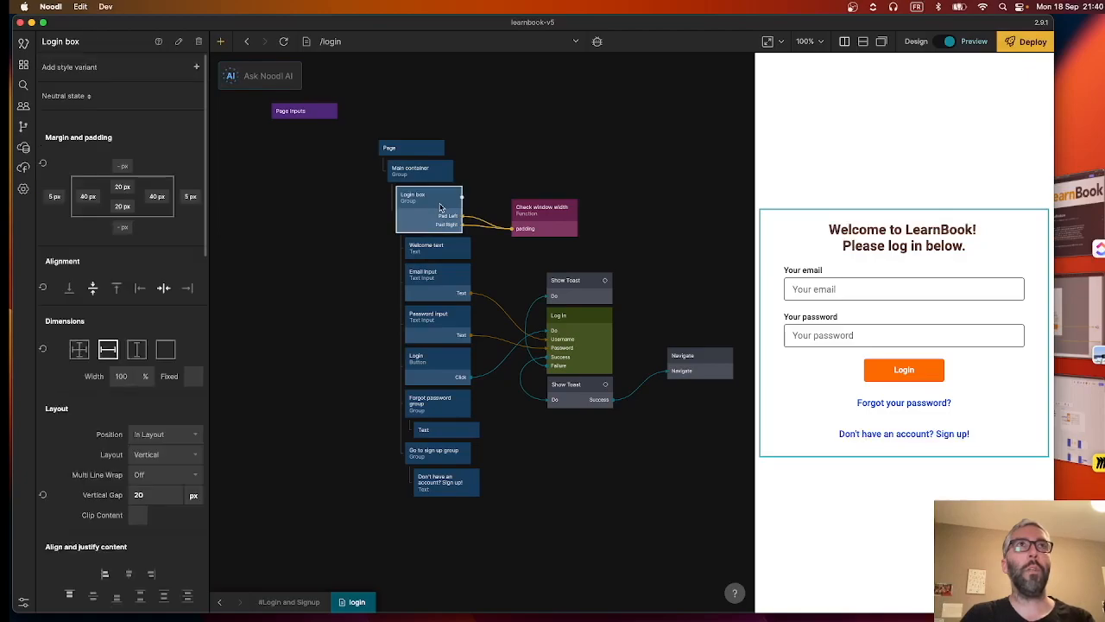
left_click(23, 64)
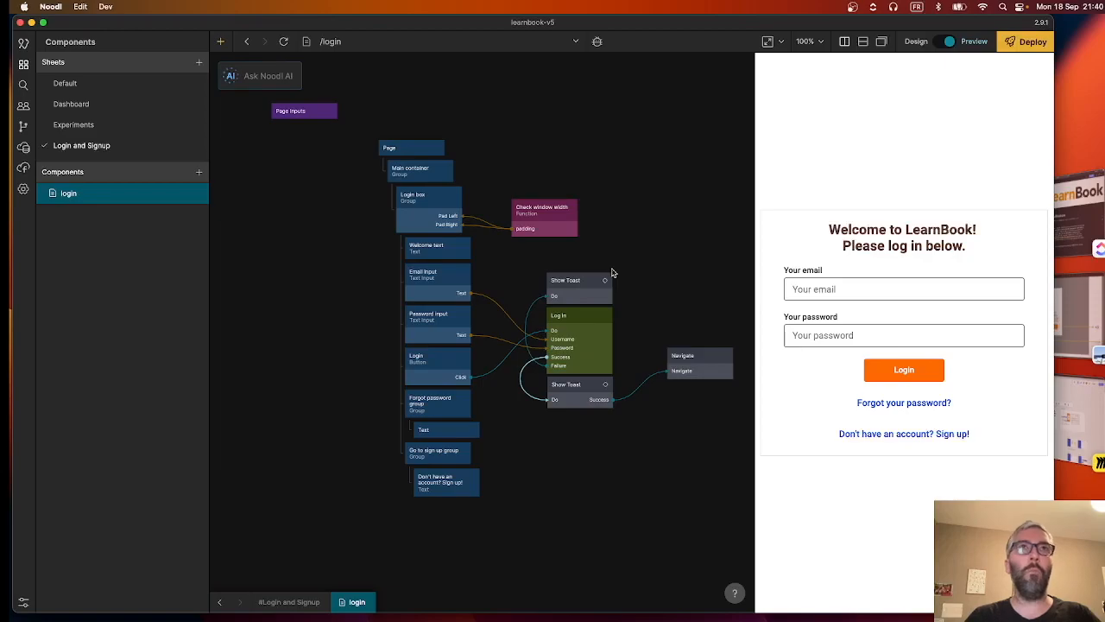
left_click(419, 208)
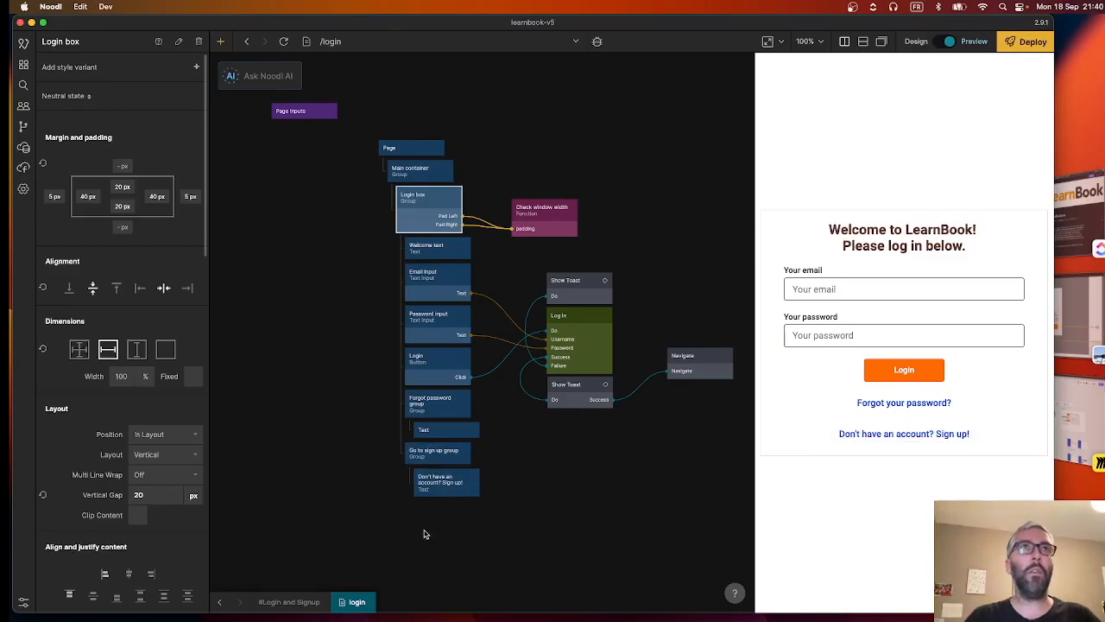
scroll(389, 529, "down", 6)
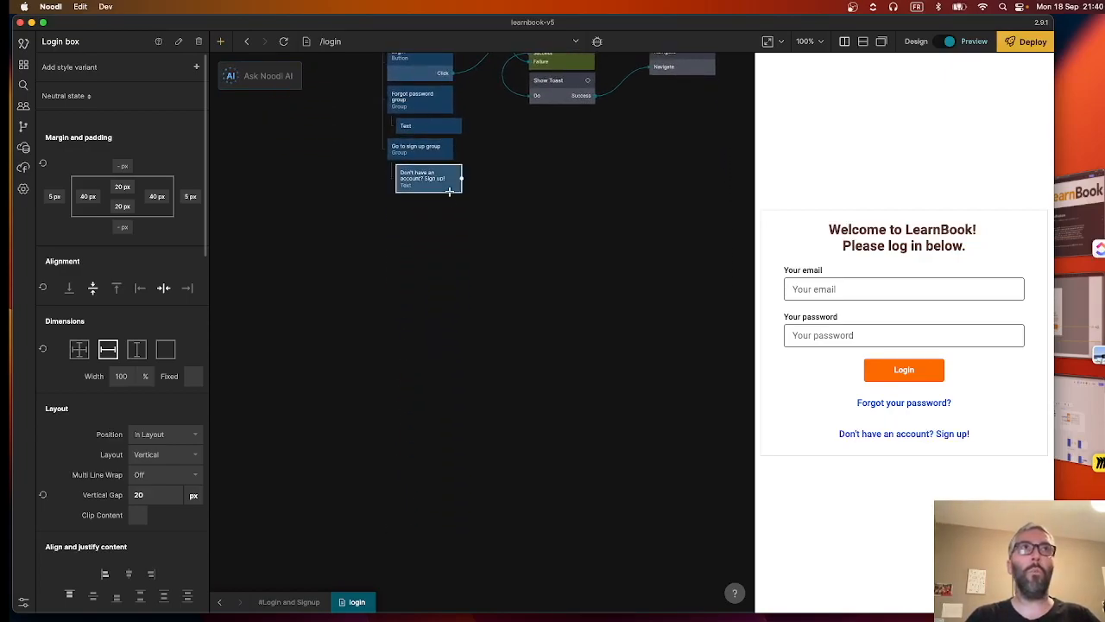
scroll(457, 343, "up", 7)
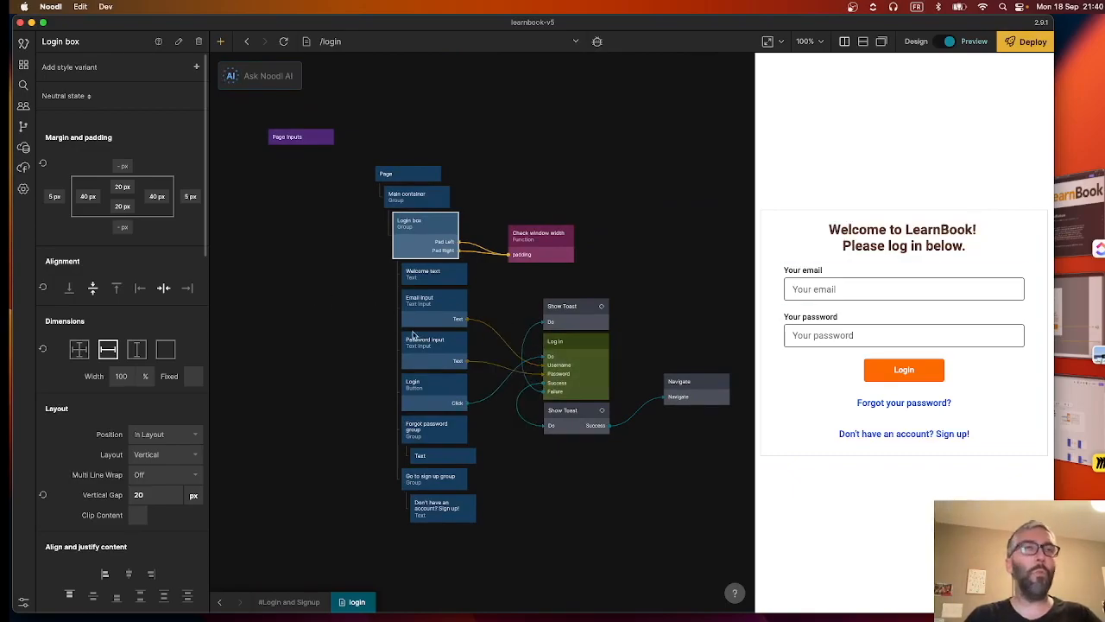
scroll(352, 395, "down", 1)
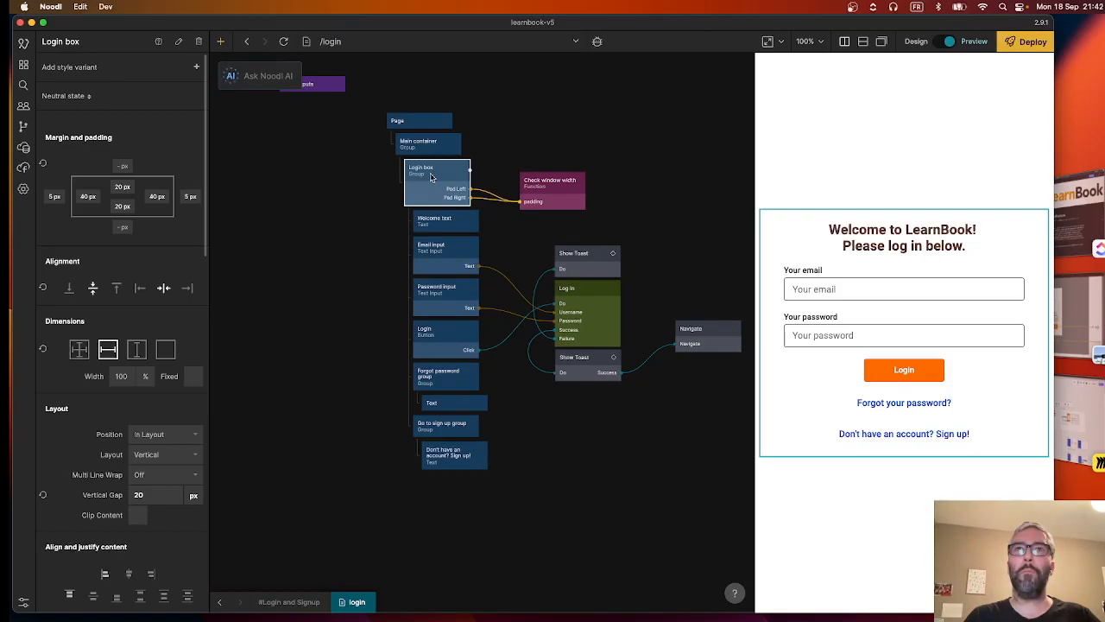
mouse_move(568, 189)
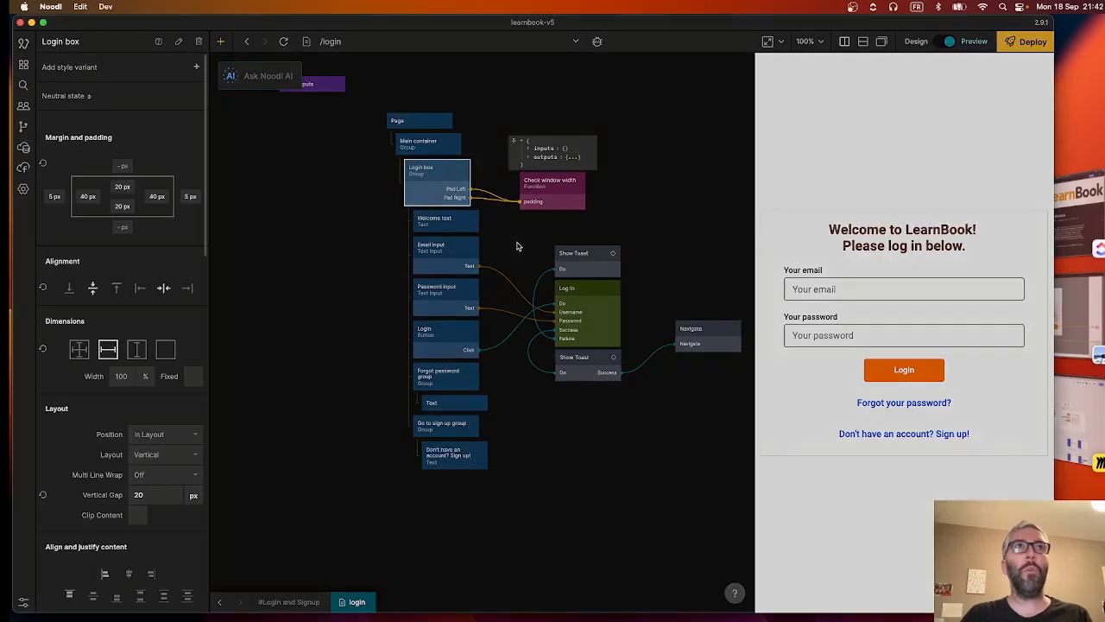
- Add a Group node and nest it as the first child of the Login box, above the welcome text
right_click(516, 247)
type("gr")
left_click(383, 259)
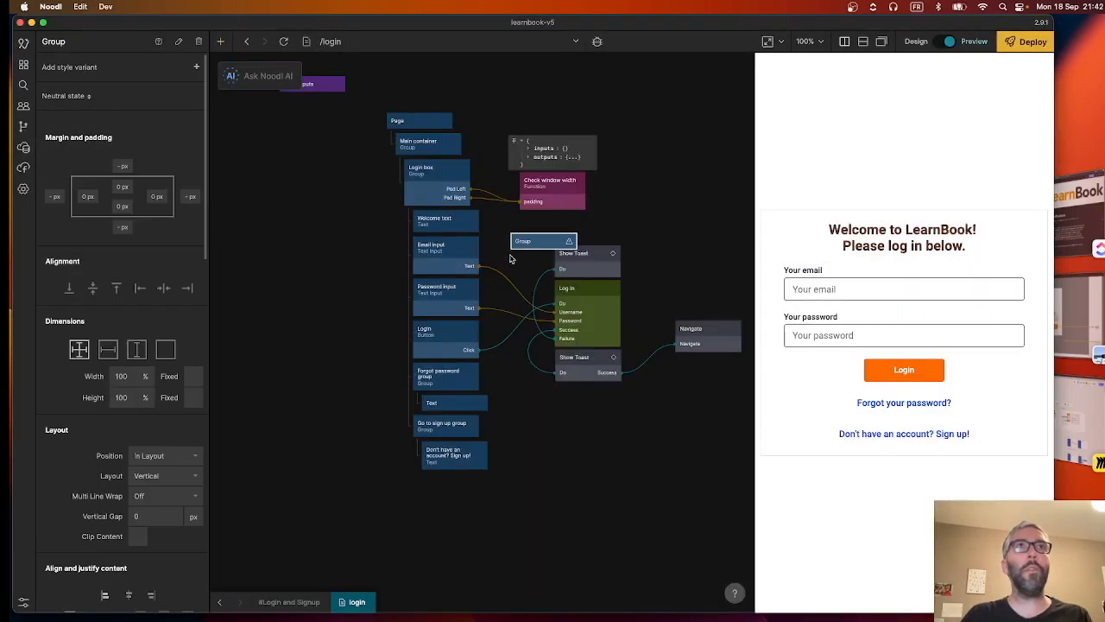
left_click_drag(541, 246, 428, 221)
- Rename the Login box group as "Login / Signup box"
left_click(436, 173)
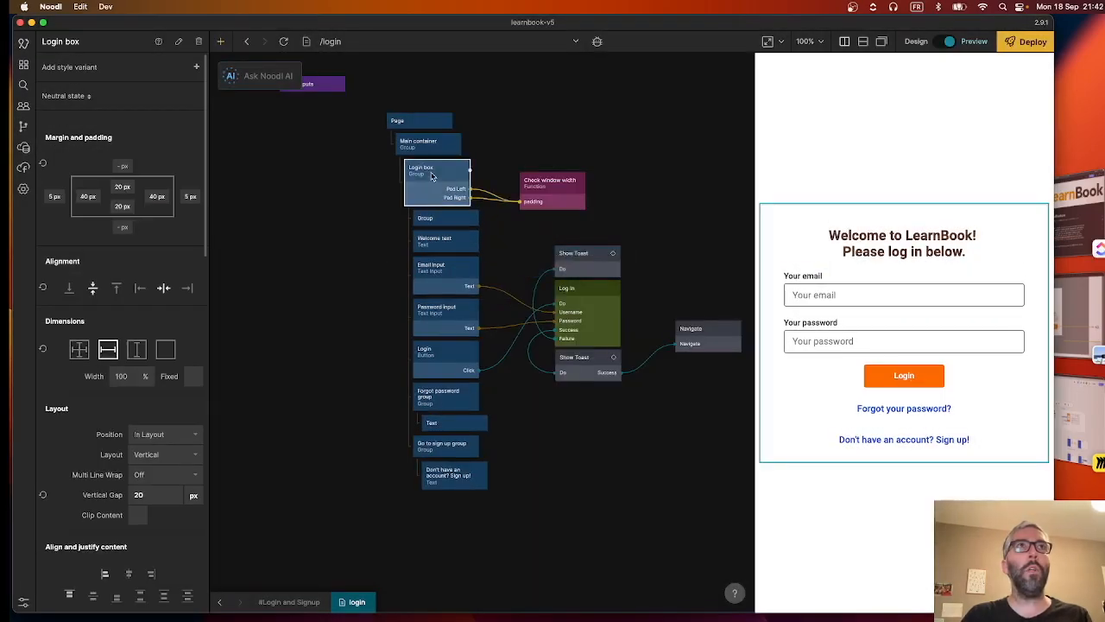
left_click(62, 41)
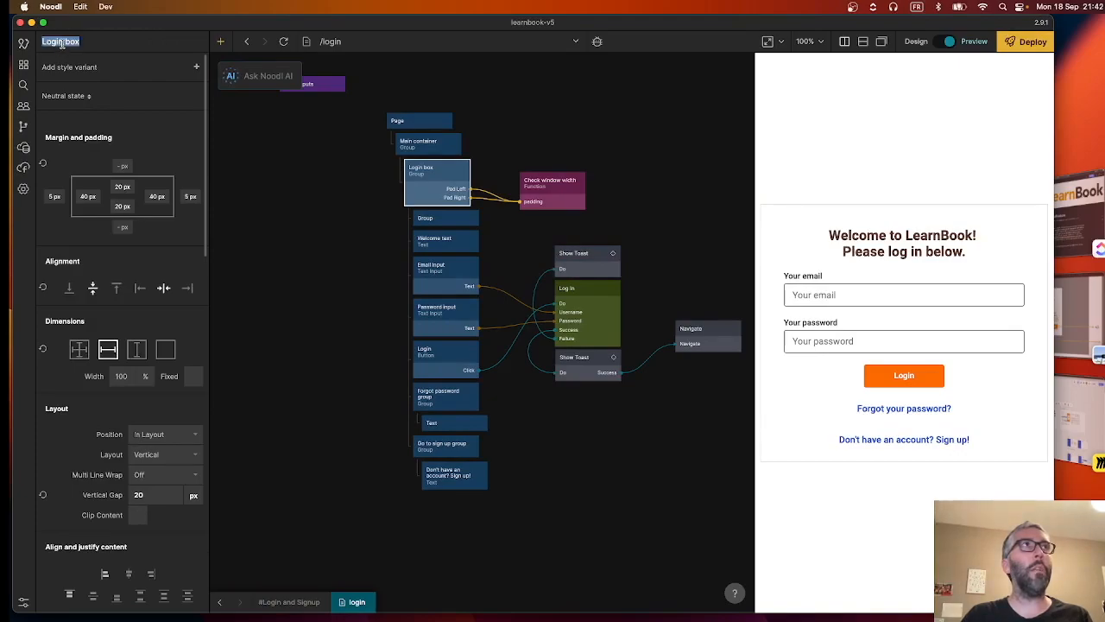
left_click(65, 41)
type("/ Sig")
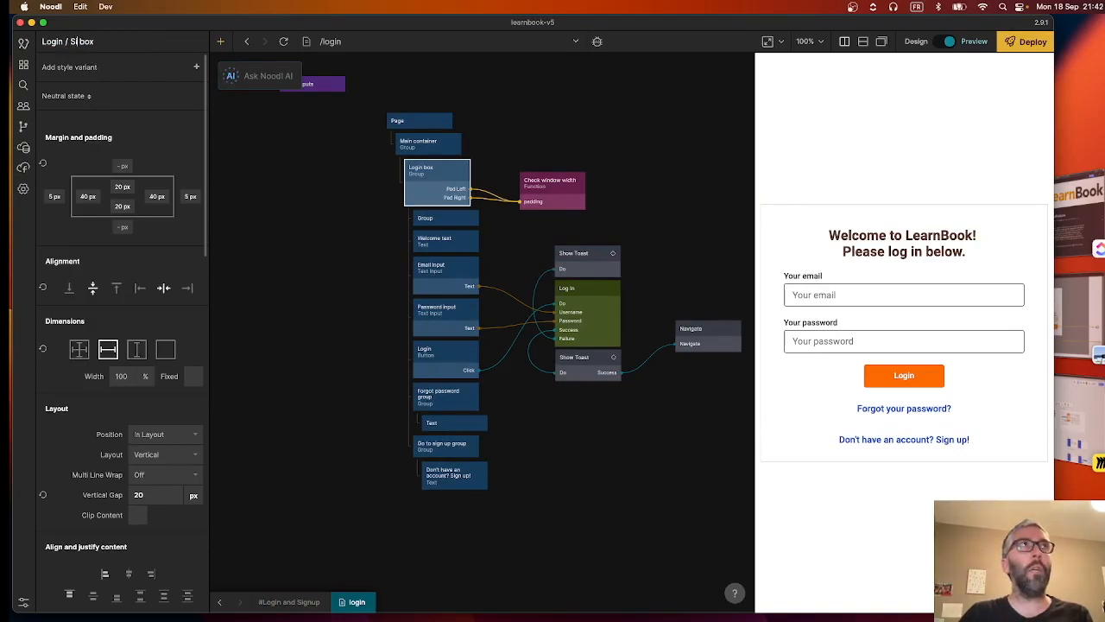
type("nup")
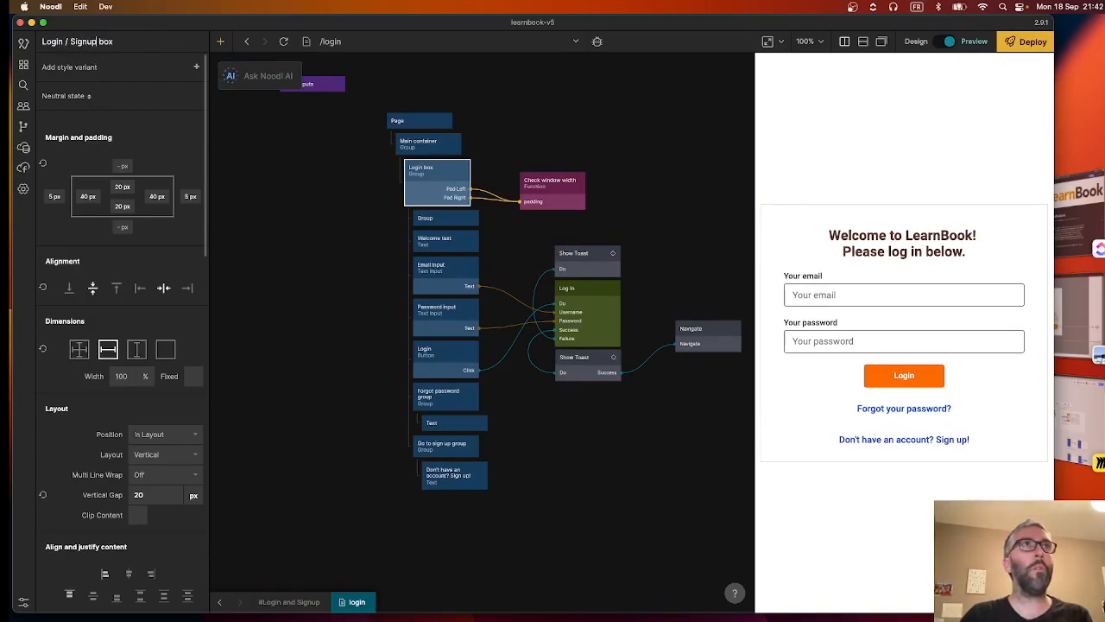
left_click(217, 198)
- Rename the new empty group inside the Login / Signup box as "Login group"
left_click(441, 223)
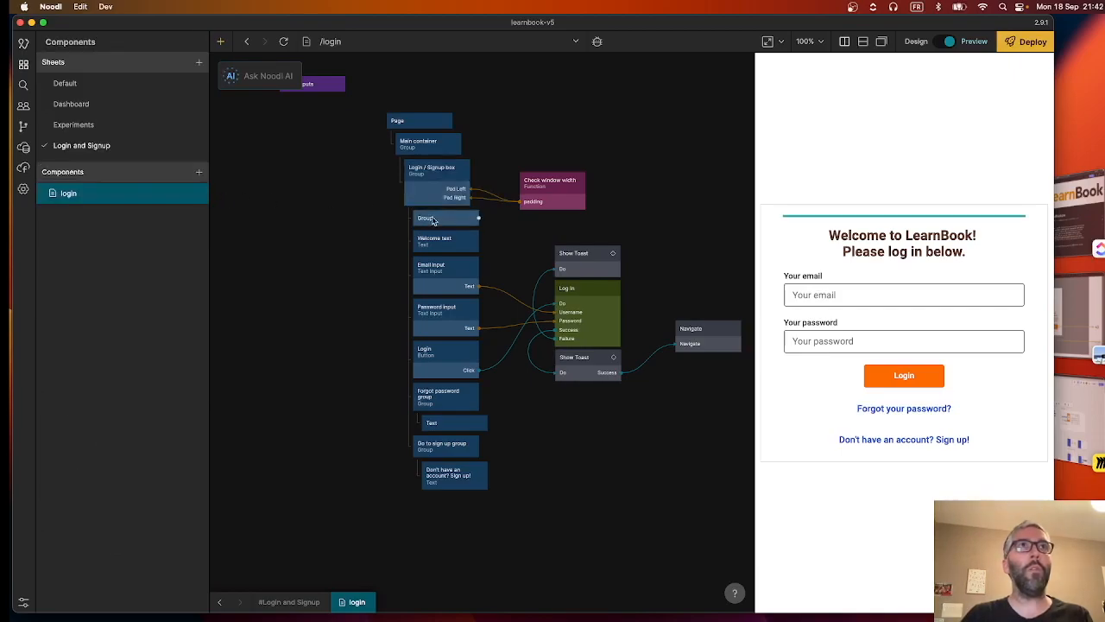
double_click(71, 40)
type("Login group")
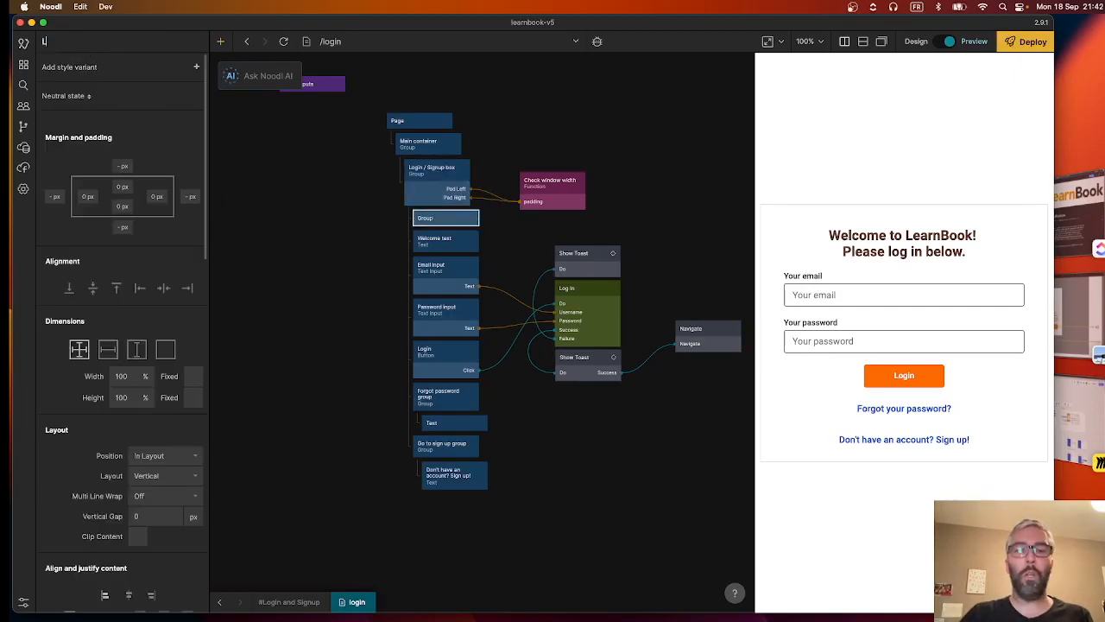
left_click(311, 243)
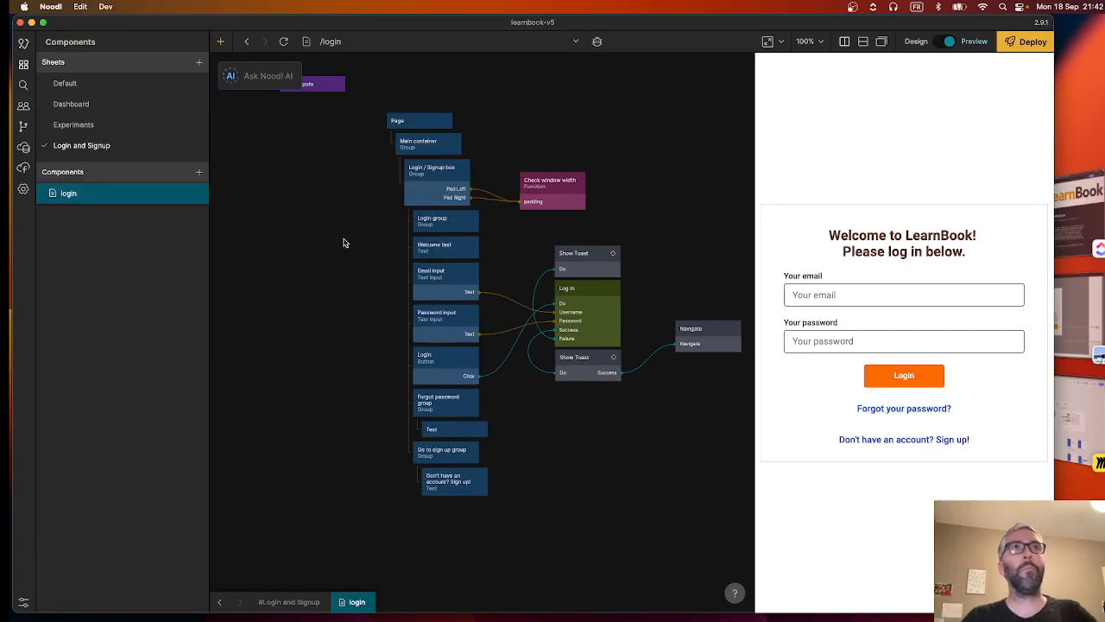
- Nest all login elements, from the welcome text down to the sign-up group, inside the Login group
left_click_drag(388, 250, 490, 523)
left_click_drag(444, 249, 453, 249)
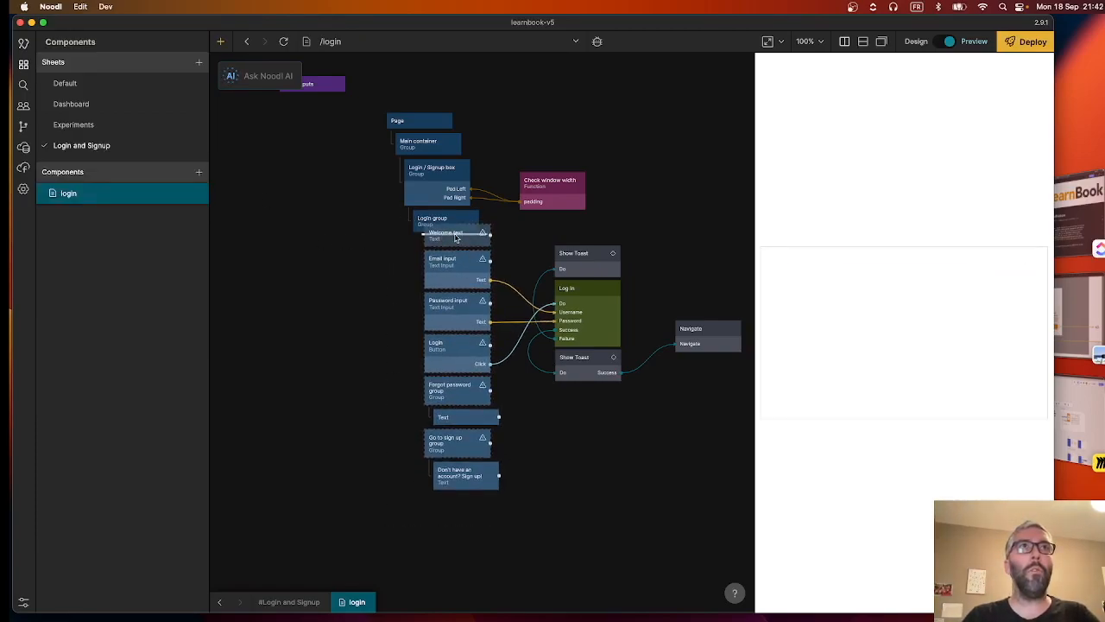
left_click(318, 257)
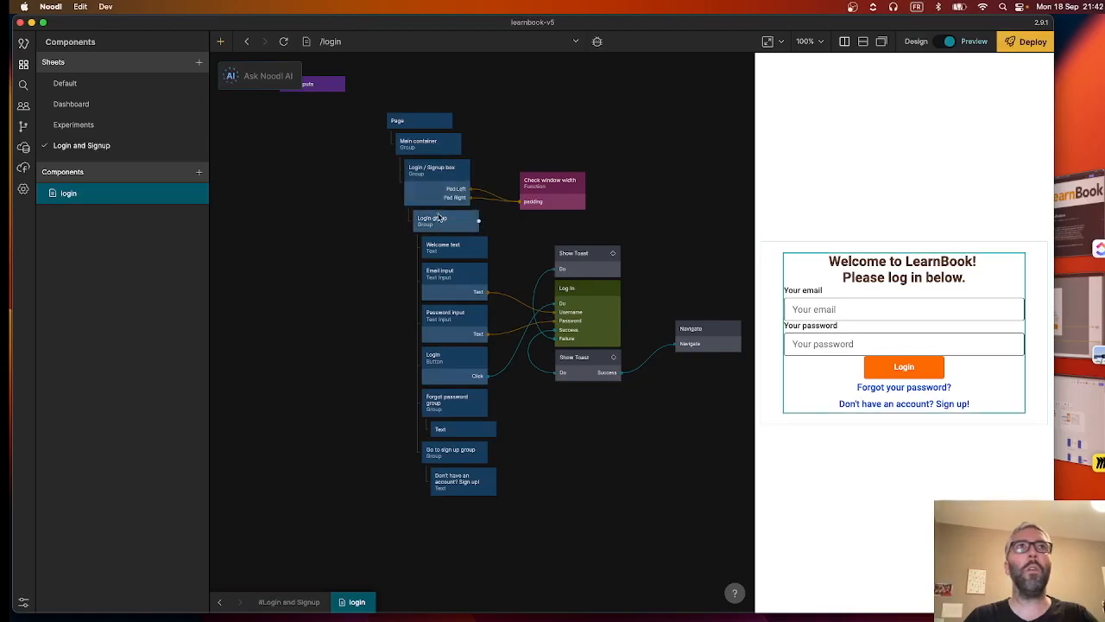
- Set the Login group's vertical gap to 20 px, matching the parent Login / Signup box
left_click(438, 219)
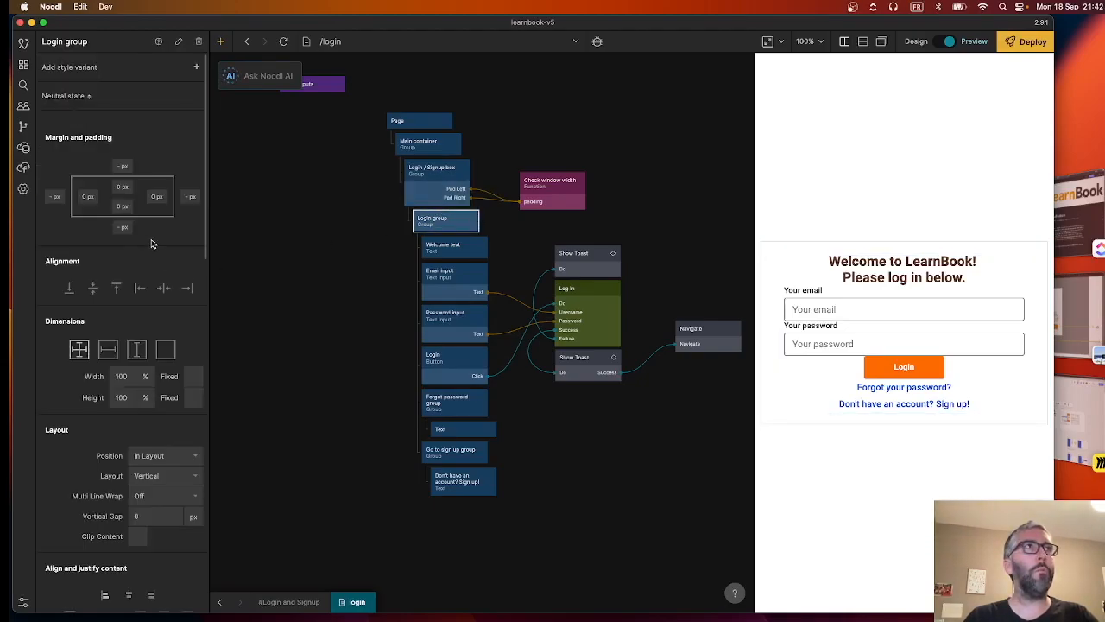
scroll(138, 286, "down", 3)
scroll(141, 286, "up", 2)
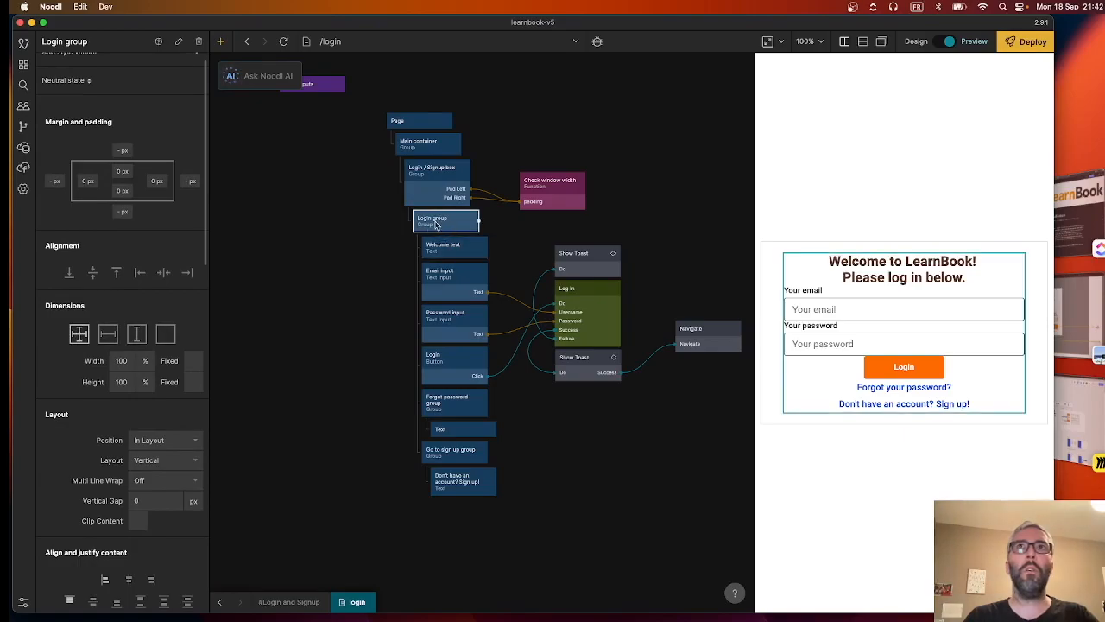
left_click(432, 173)
scroll(95, 406, "down", 2)
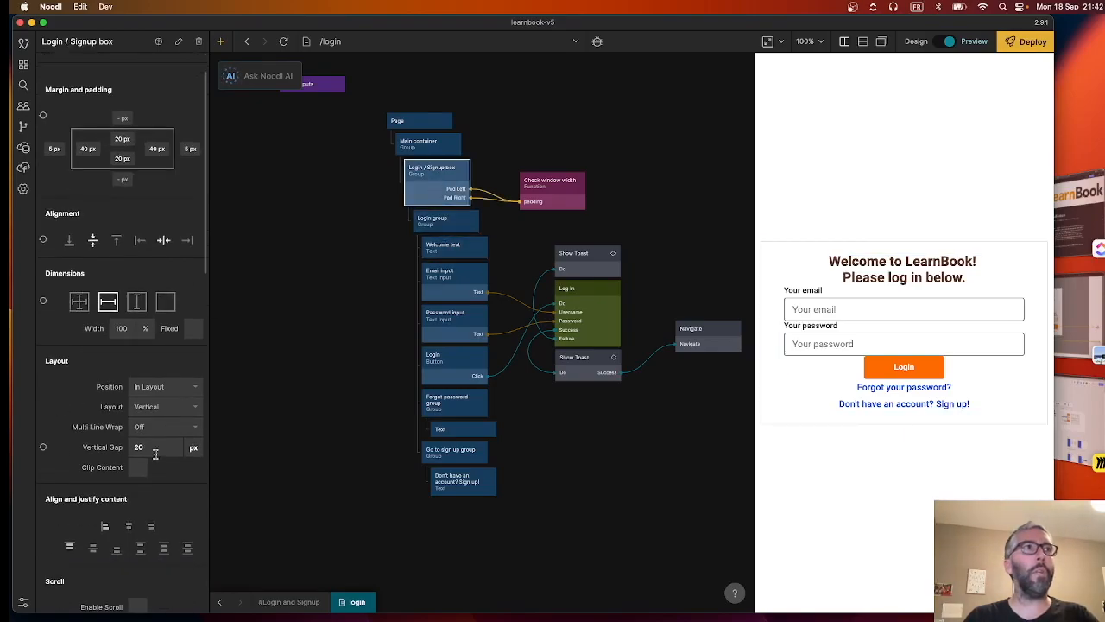
left_click(436, 221)
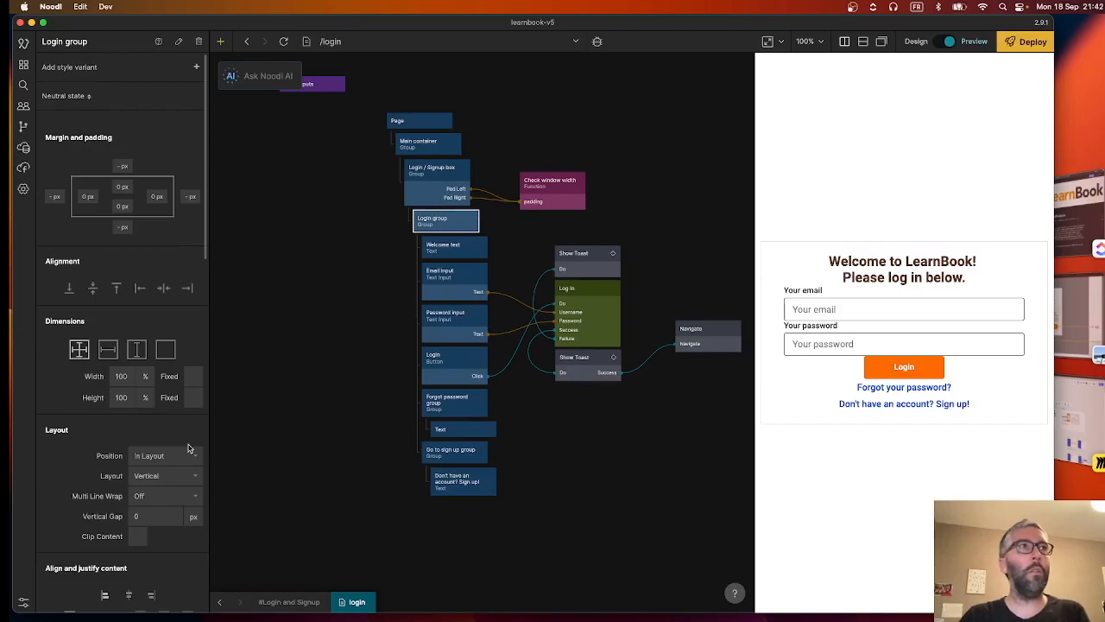
left_click(152, 517)
type("20")
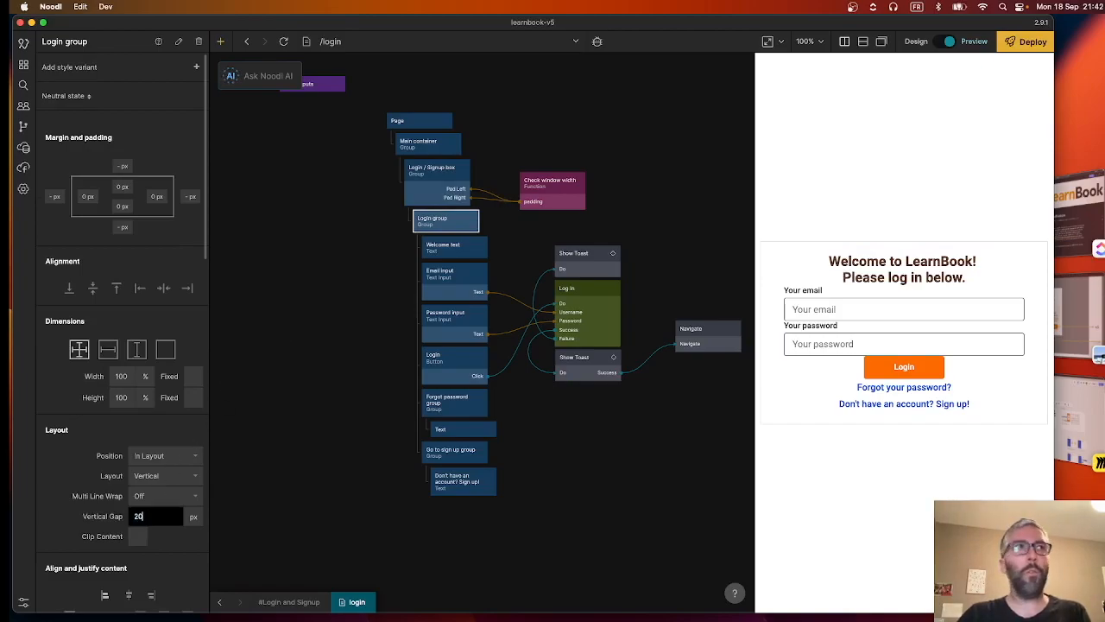
key("Return")
- Set the Login / Signup box's vertical gap to 0
left_click(445, 185)
left_click(145, 495)
type("0")
key("Return")
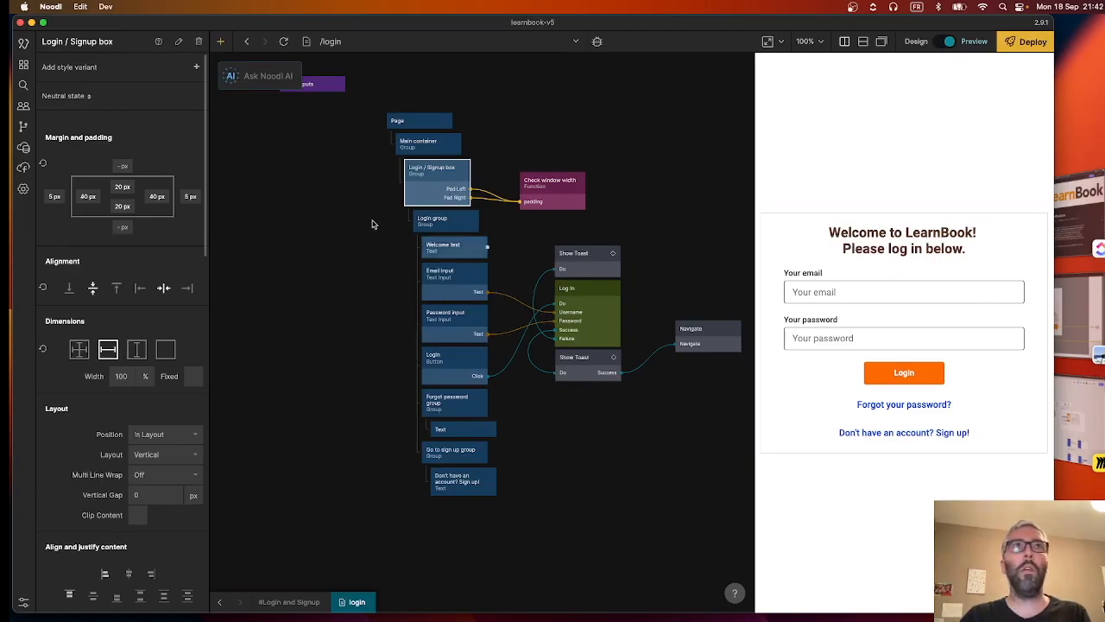
- Review the Login group's layout settings and shift the Check window width function node slightly upward beside the Login / Signup box
left_click(443, 222)
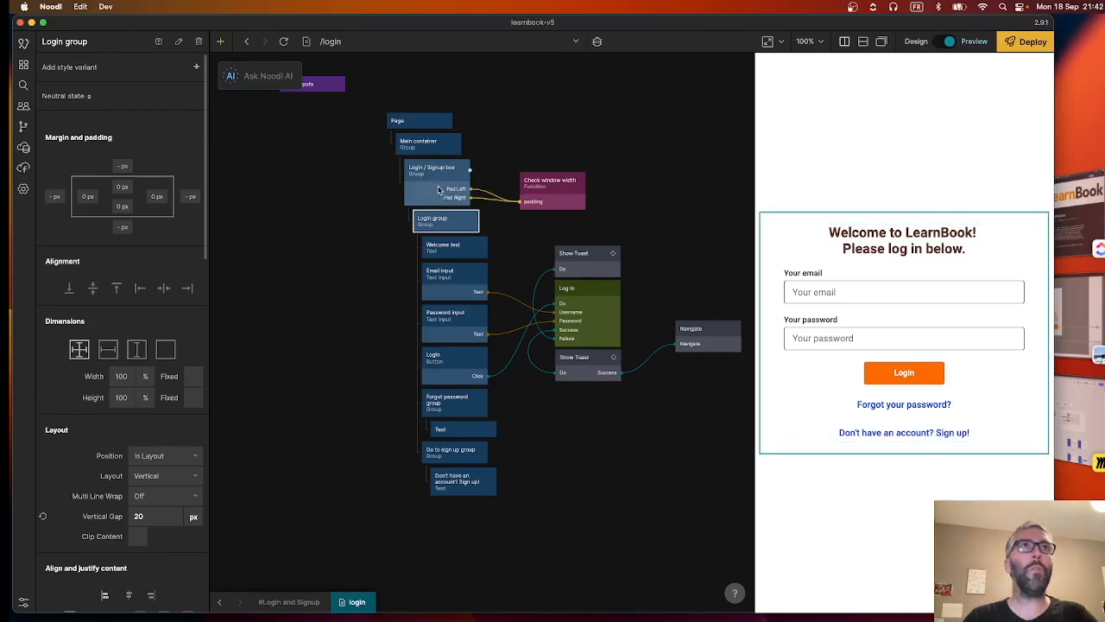
scroll(121, 453, "down", 5)
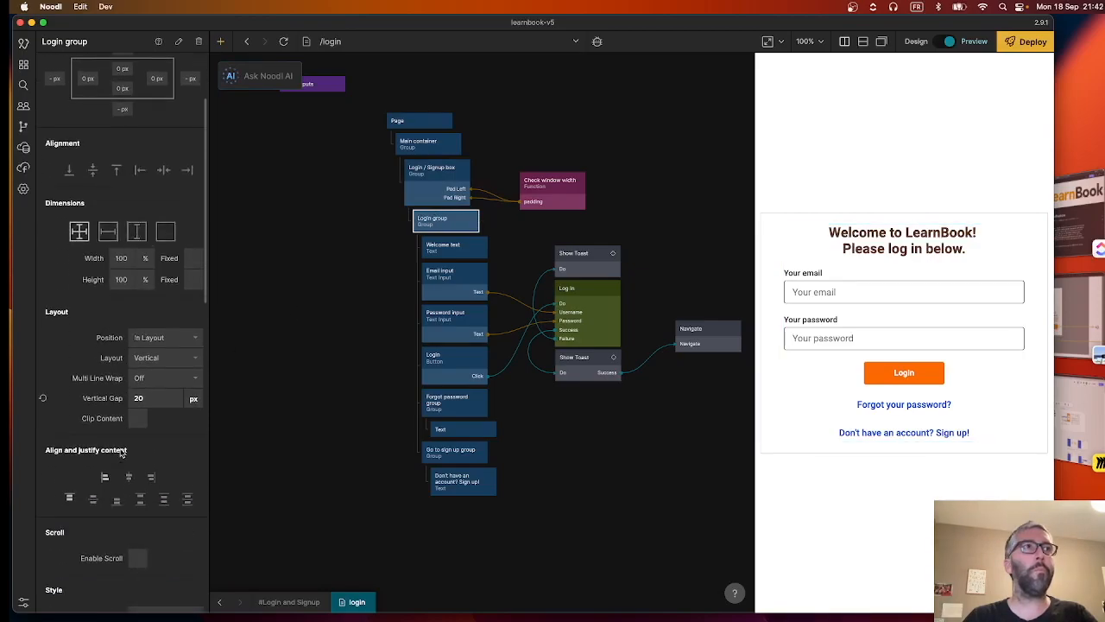
left_click(437, 177)
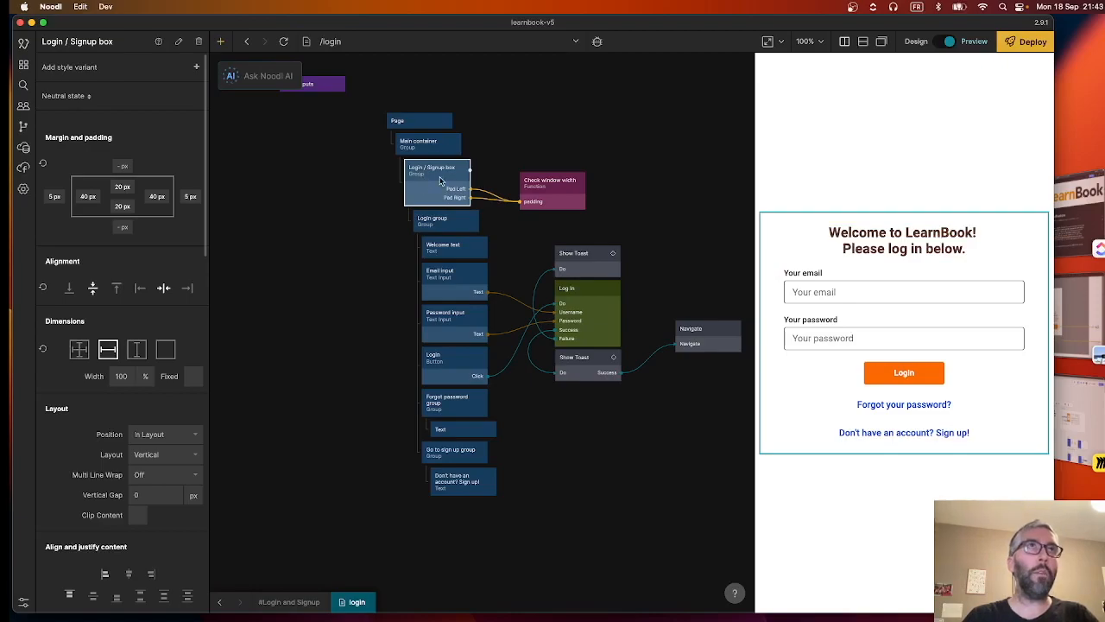
left_click_drag(531, 202, 525, 180)
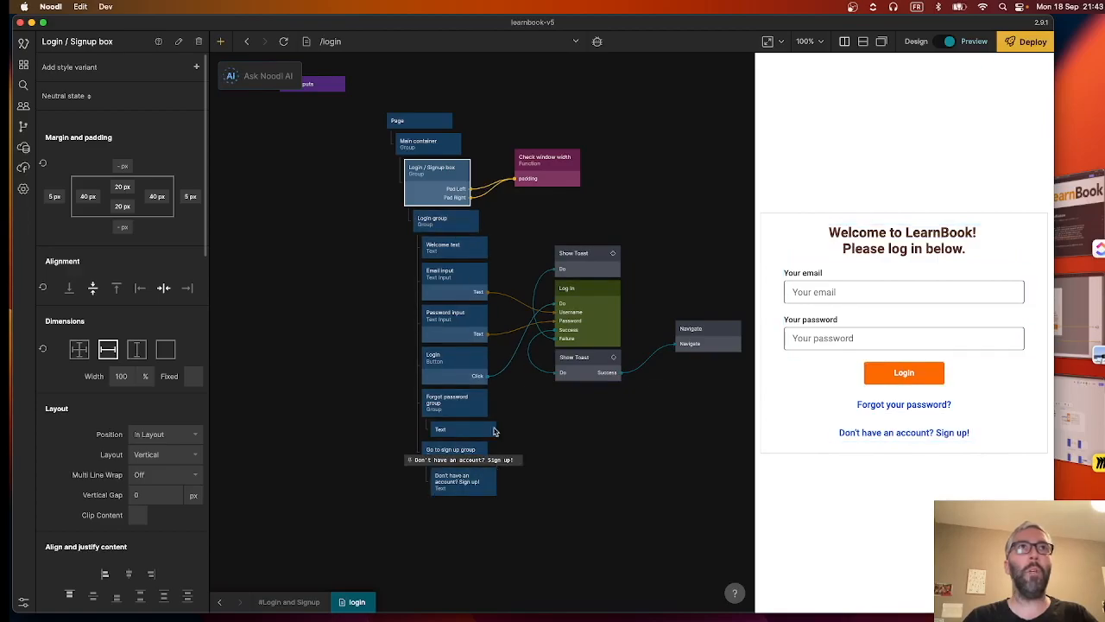
- Copy the Login group with all its children and the connected Log In, Show Toast and Navigate nodes
left_click(354, 297)
left_click_drag(380, 222, 642, 510)
key("super+c")
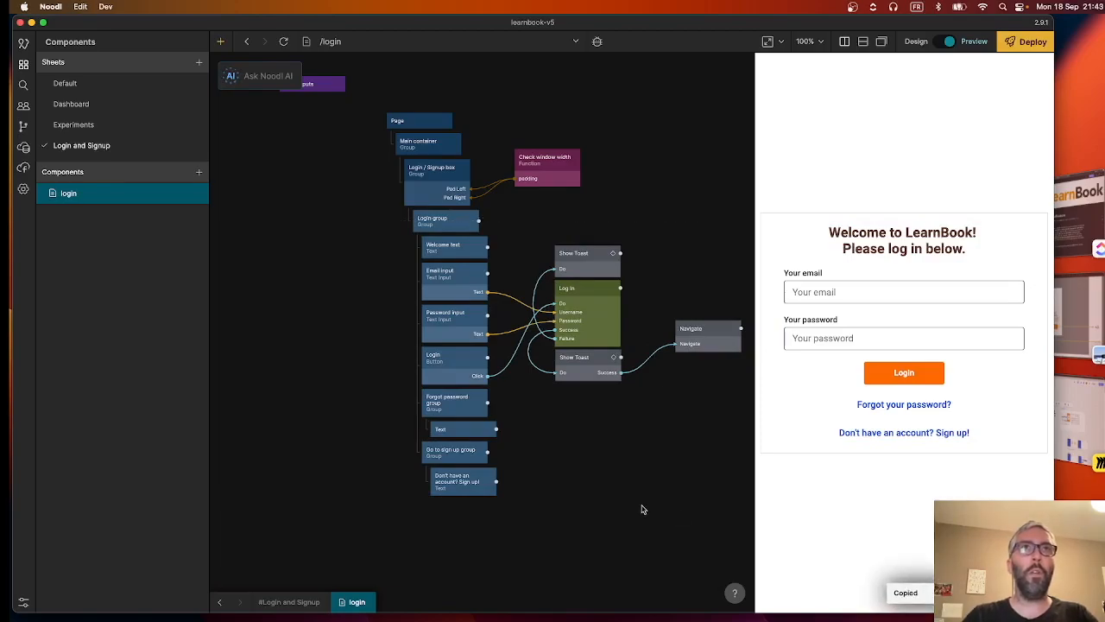
mouse_move(188, 203)
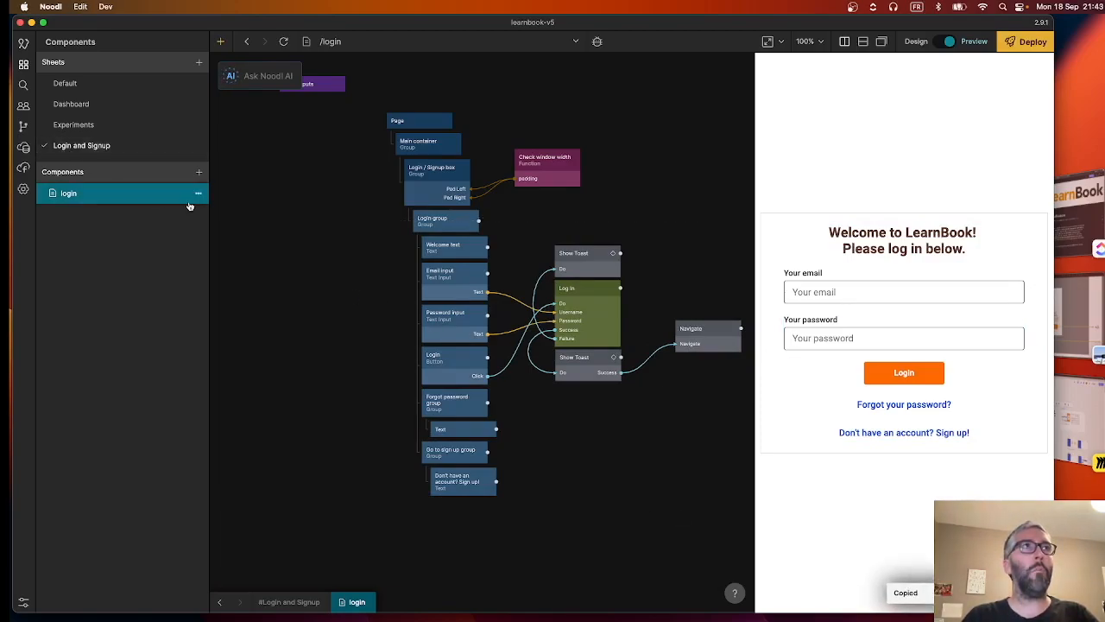
left_click(198, 194)
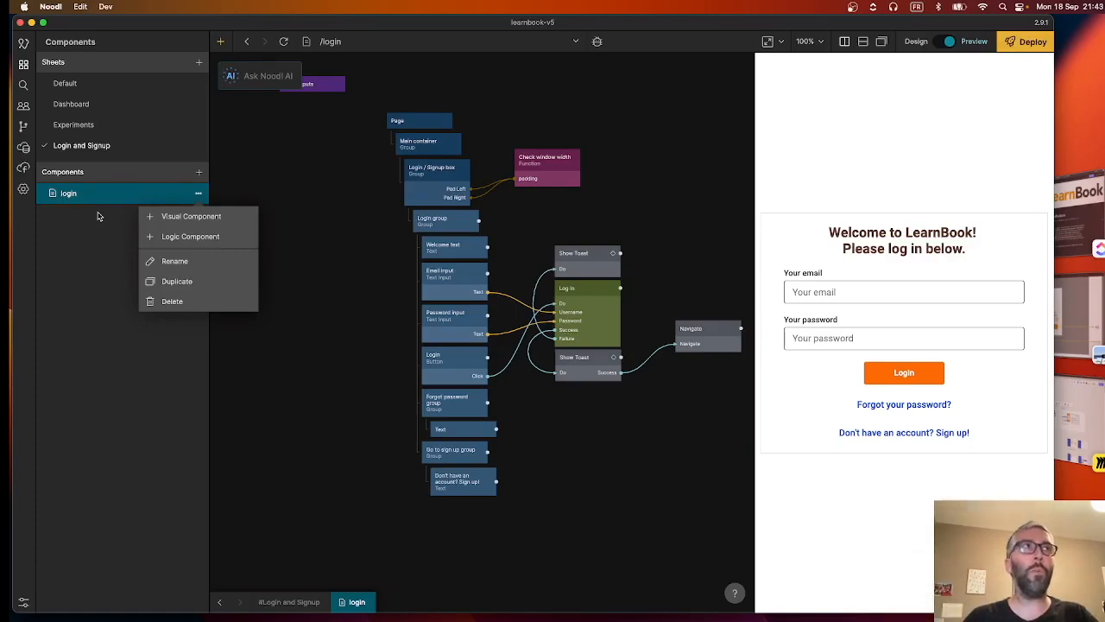
left_click(98, 216)
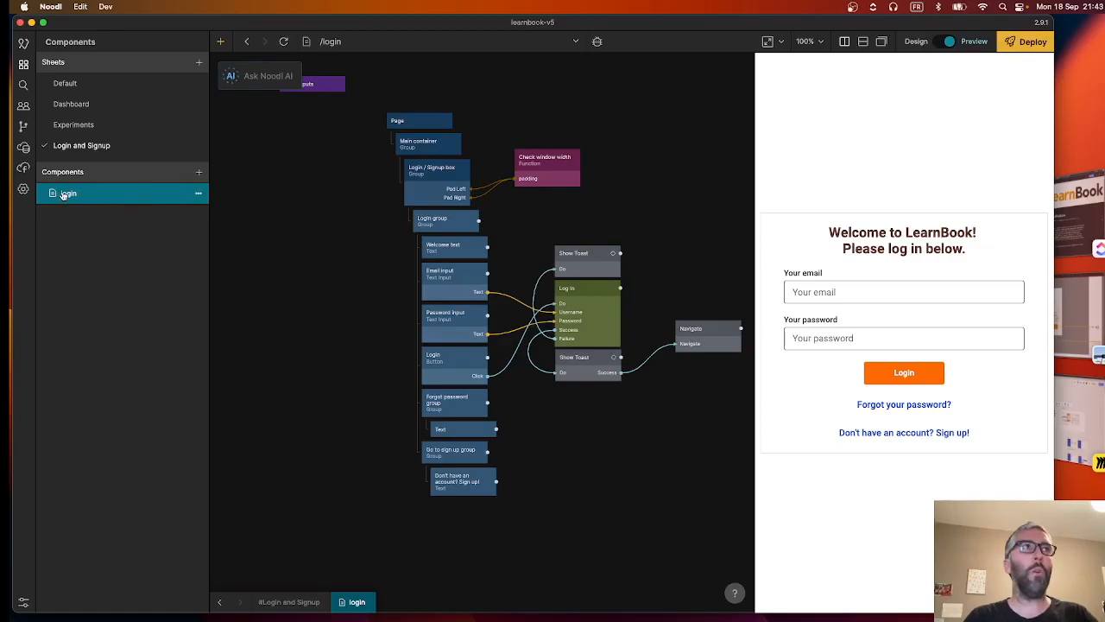
- Create a visual component named "login box" under the login page component
left_click(199, 194)
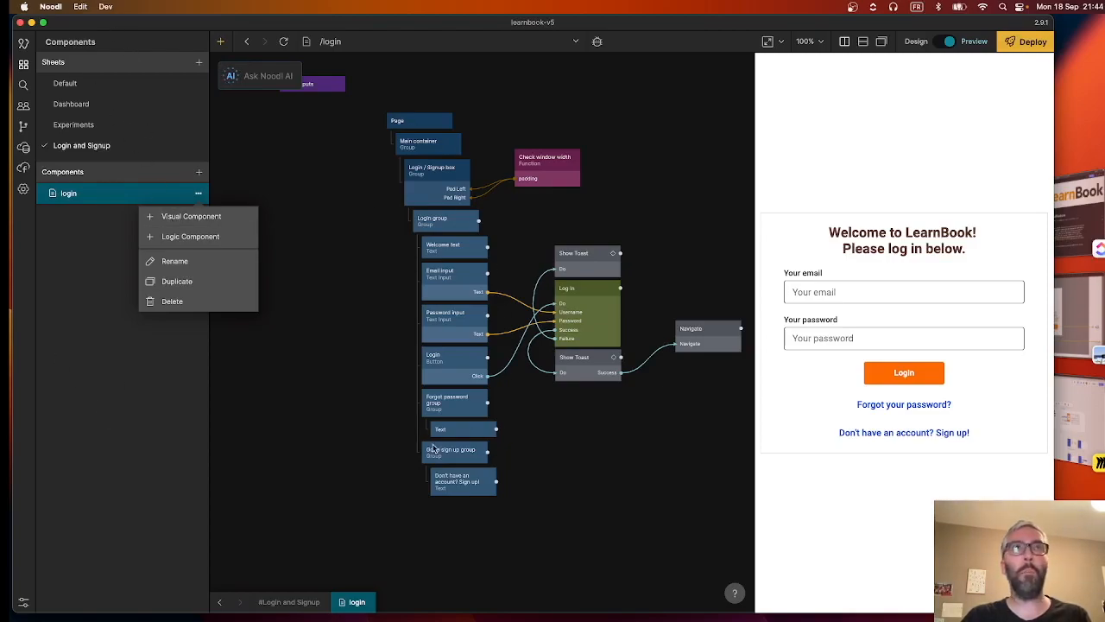
left_click(172, 218)
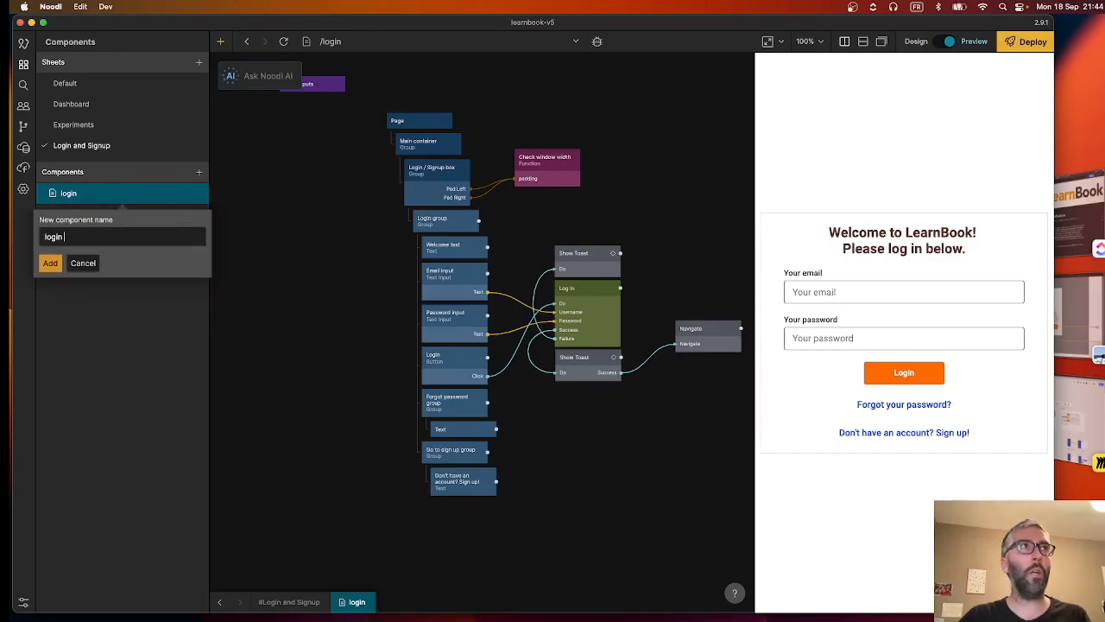
type("login group")
key("BackSpace")
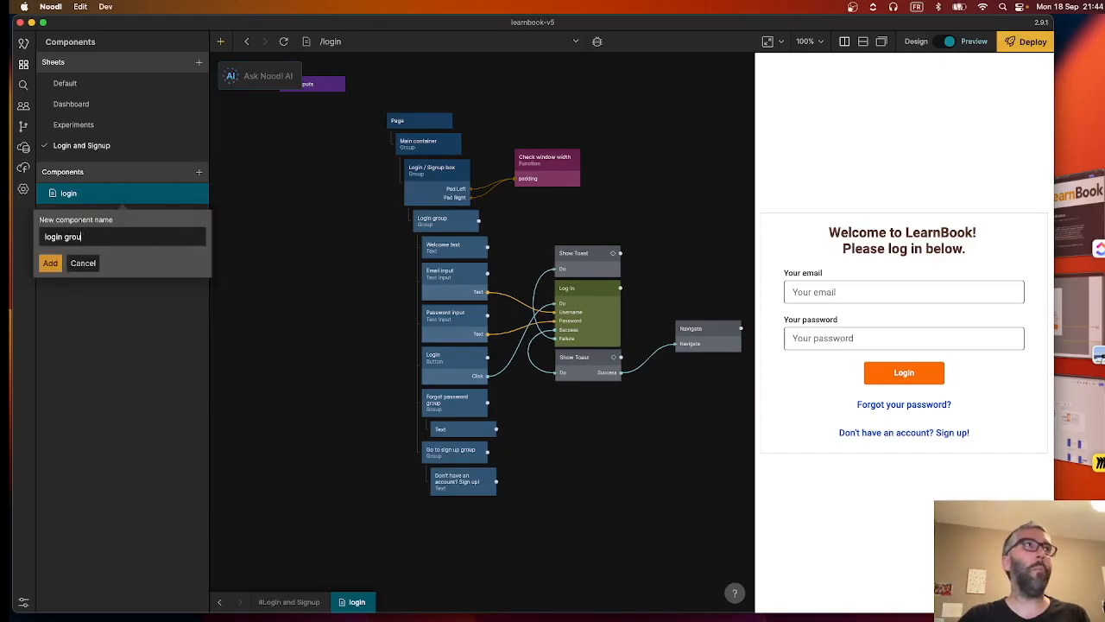
type("box")
left_click(50, 263)
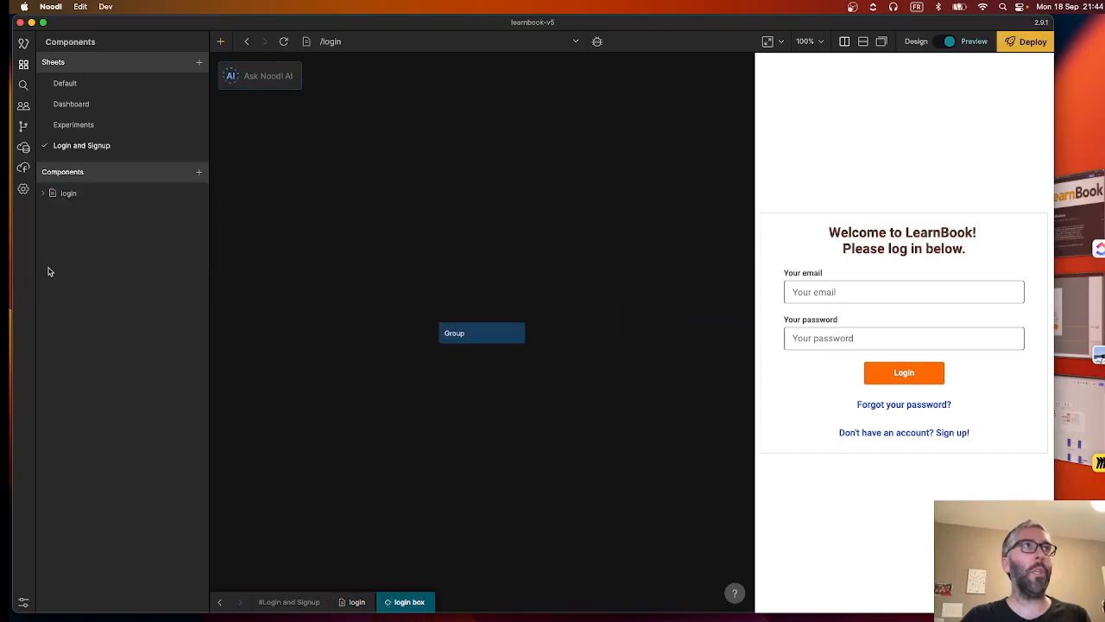
- Delete the default Group node from the login box component
left_click(42, 193)
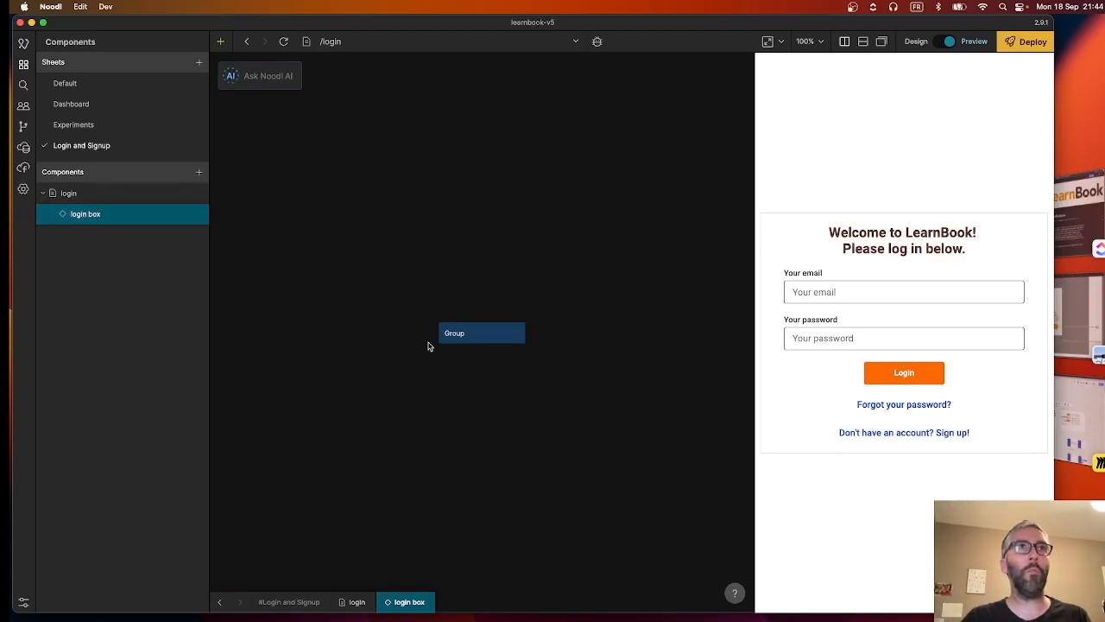
left_click(474, 335)
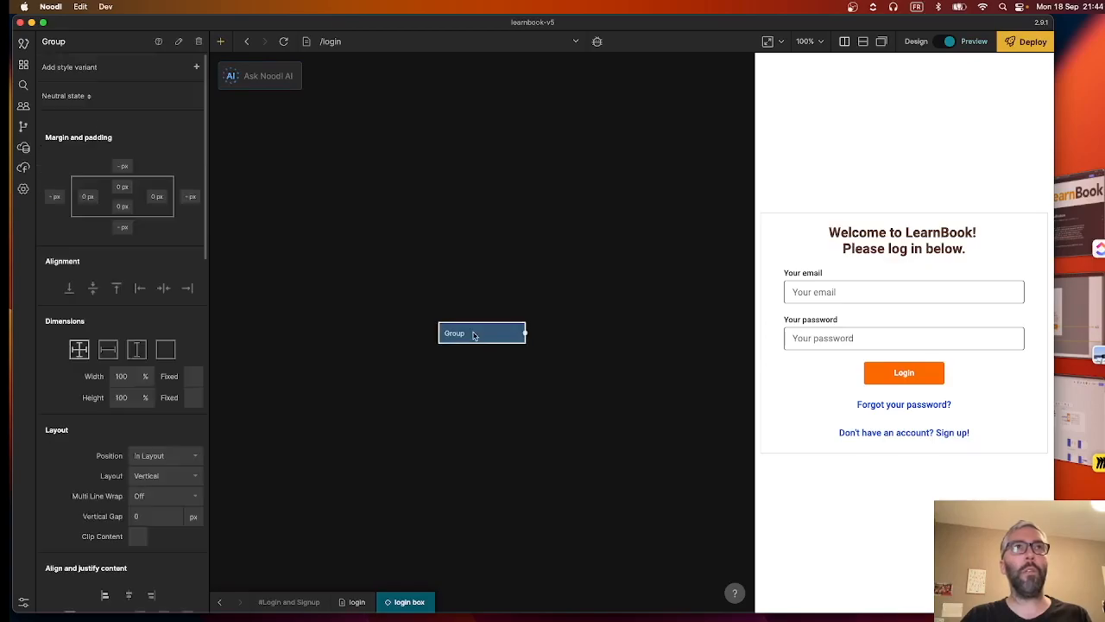
left_click(23, 66)
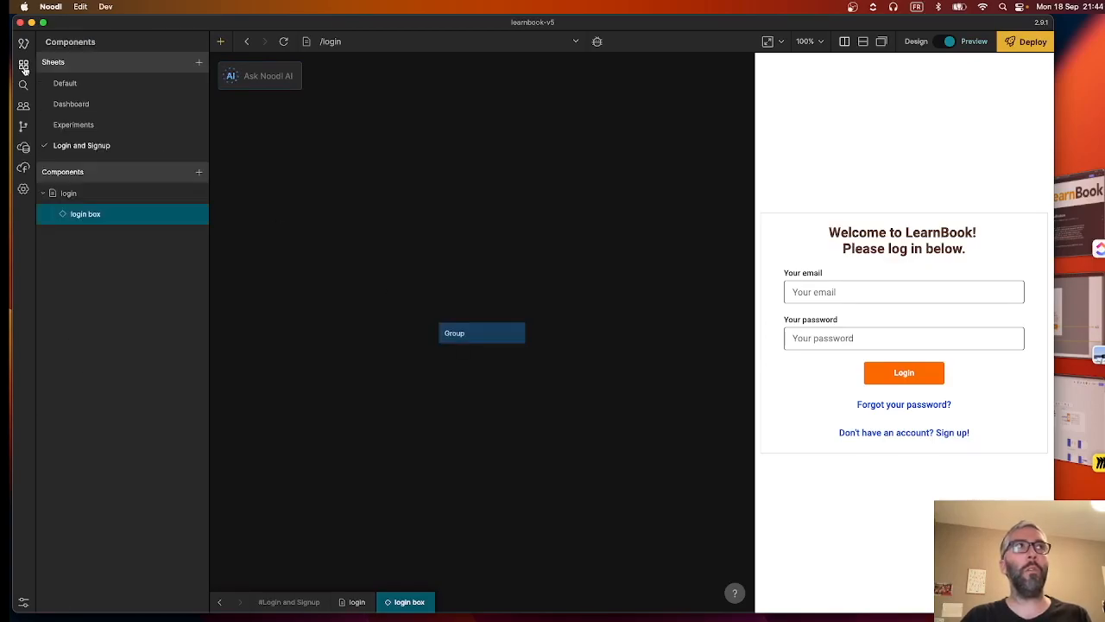
left_click(487, 341)
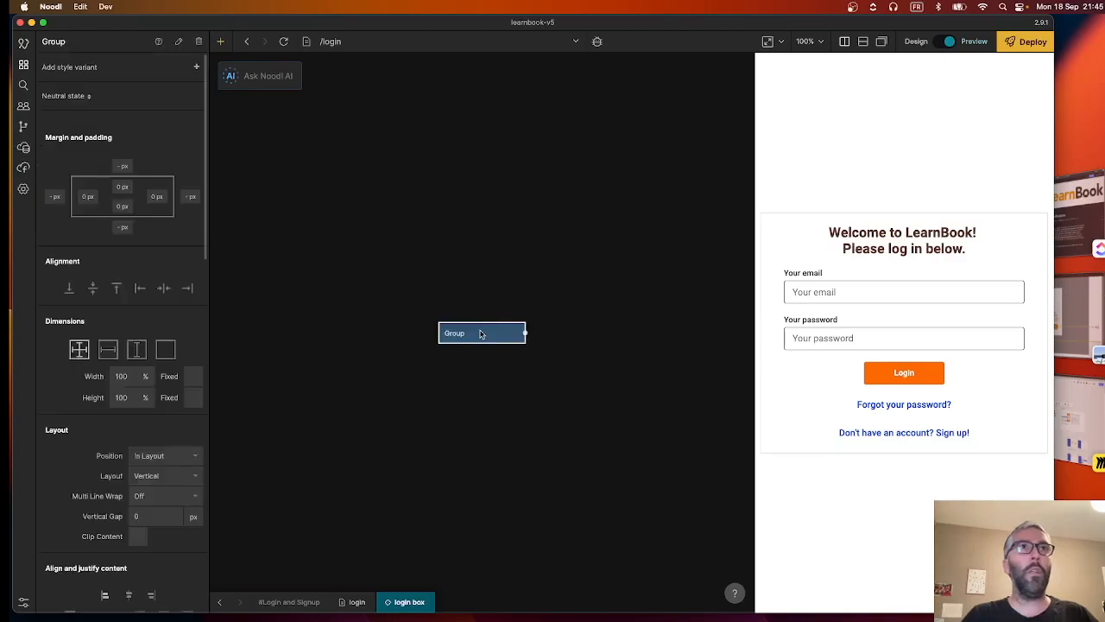
key("Delete")
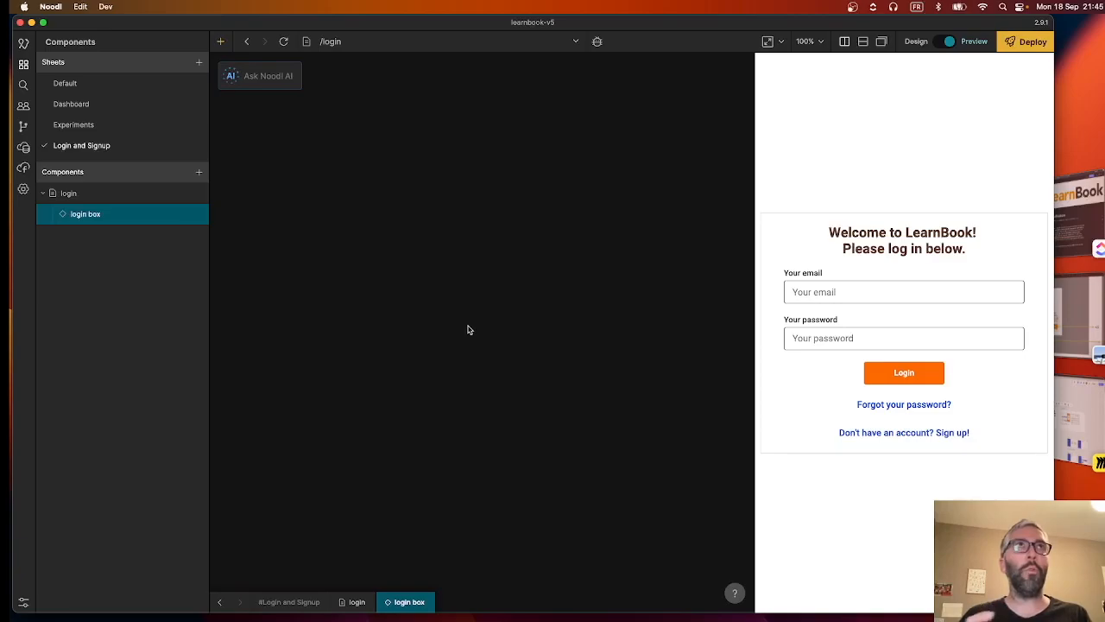
- Paste the copied Login group and its connected nodes into the login box component, and compare them with the login page's nodes
key("super+v")
scroll(523, 320, "down", 3)
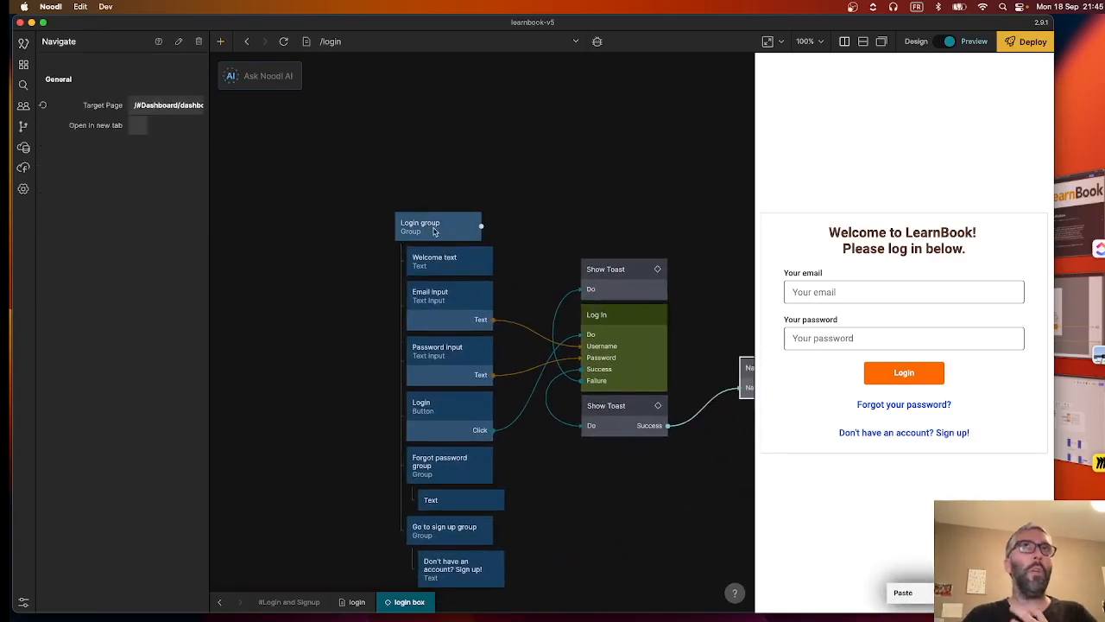
left_click(24, 64)
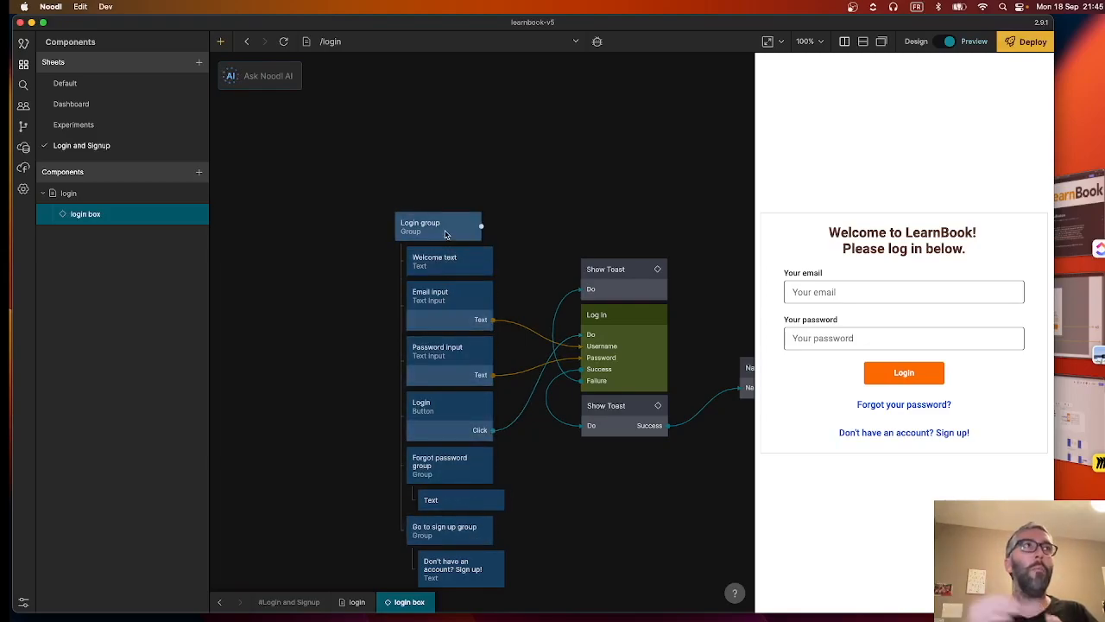
left_click(78, 192)
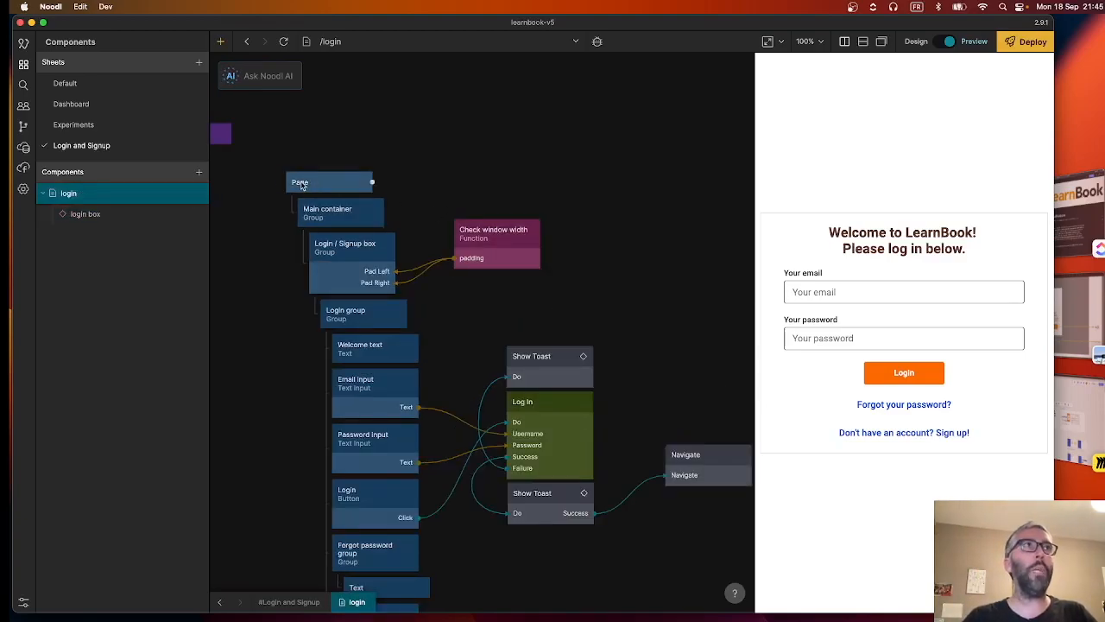
left_click(84, 214)
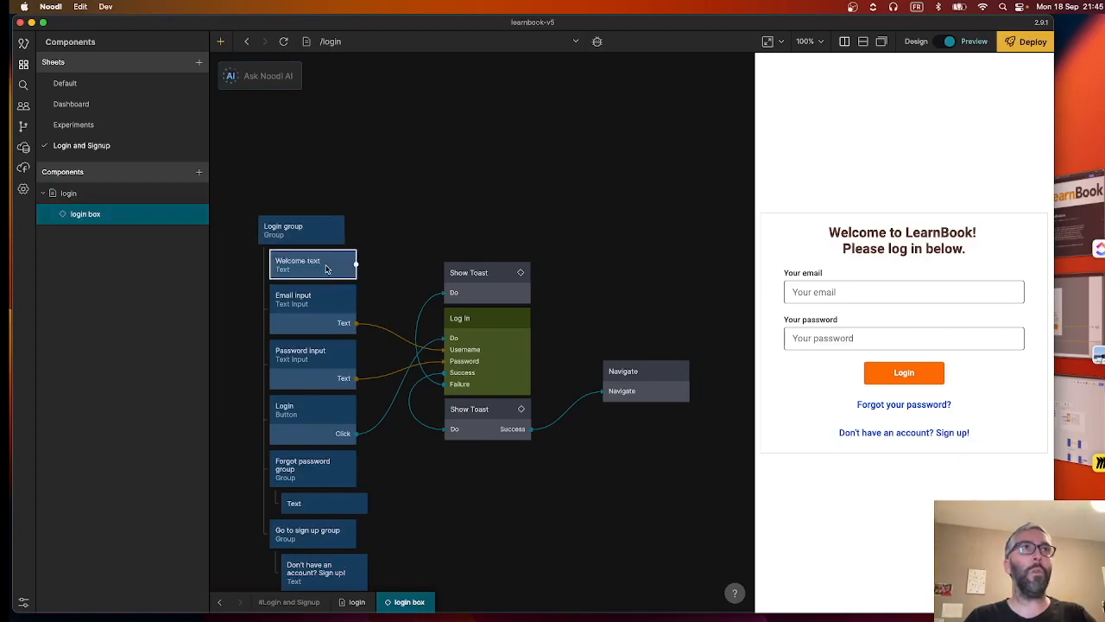
scroll(363, 259, "left", 5)
scroll(319, 304, "left", 1)
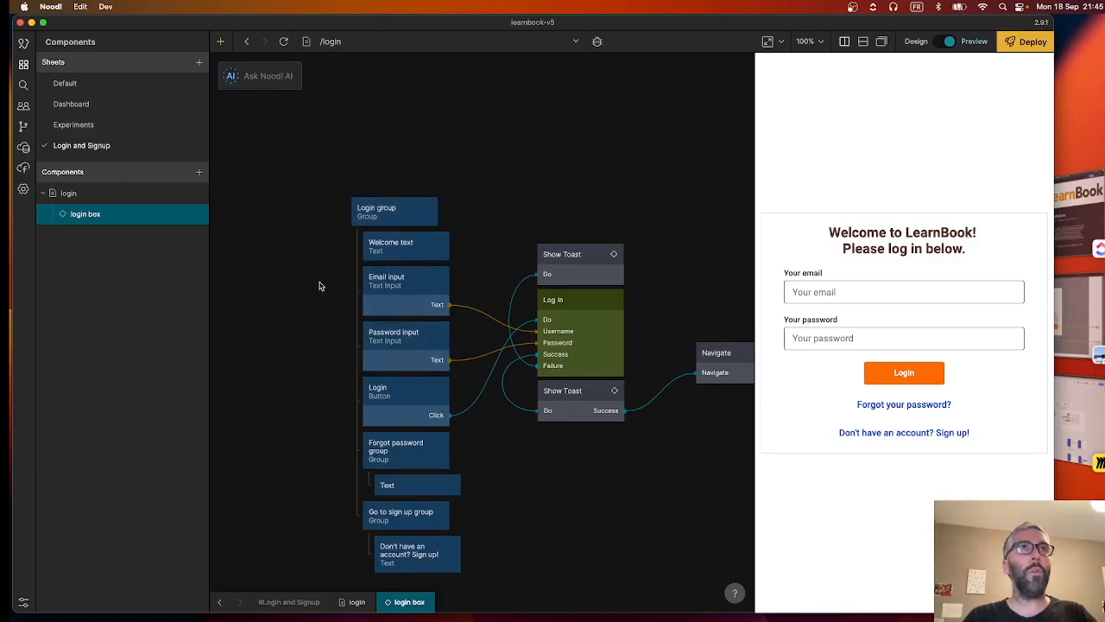
scroll(318, 284, "down", 1)
scroll(503, 370, "right", 2)
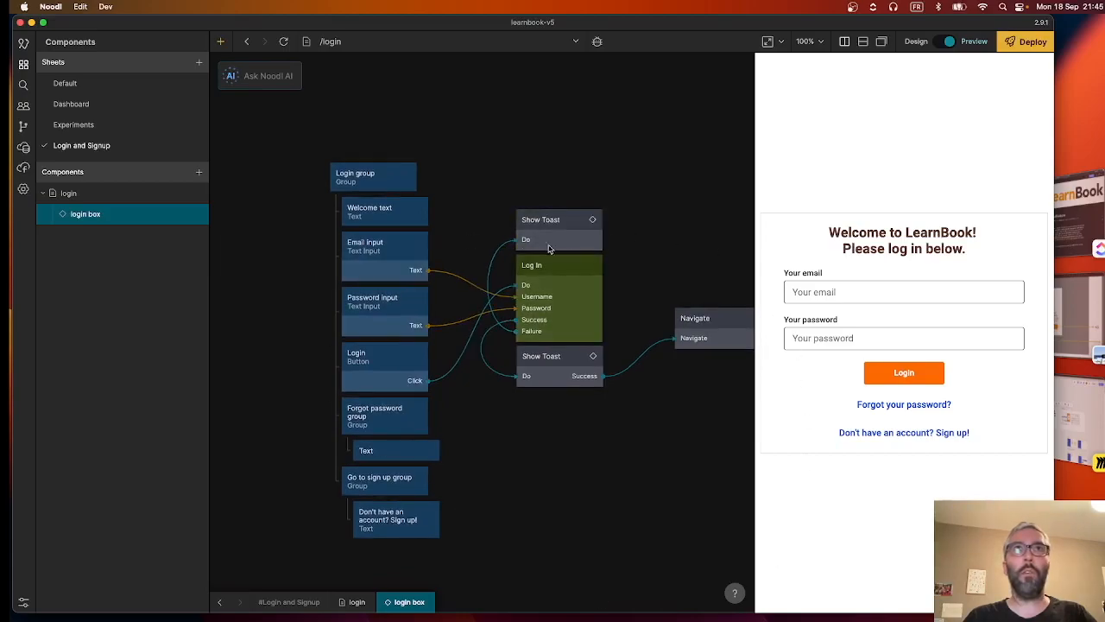
- Replace the Login group and its logic nodes on the login page with the login box component, nested under the Login / Signup box
left_click(98, 196)
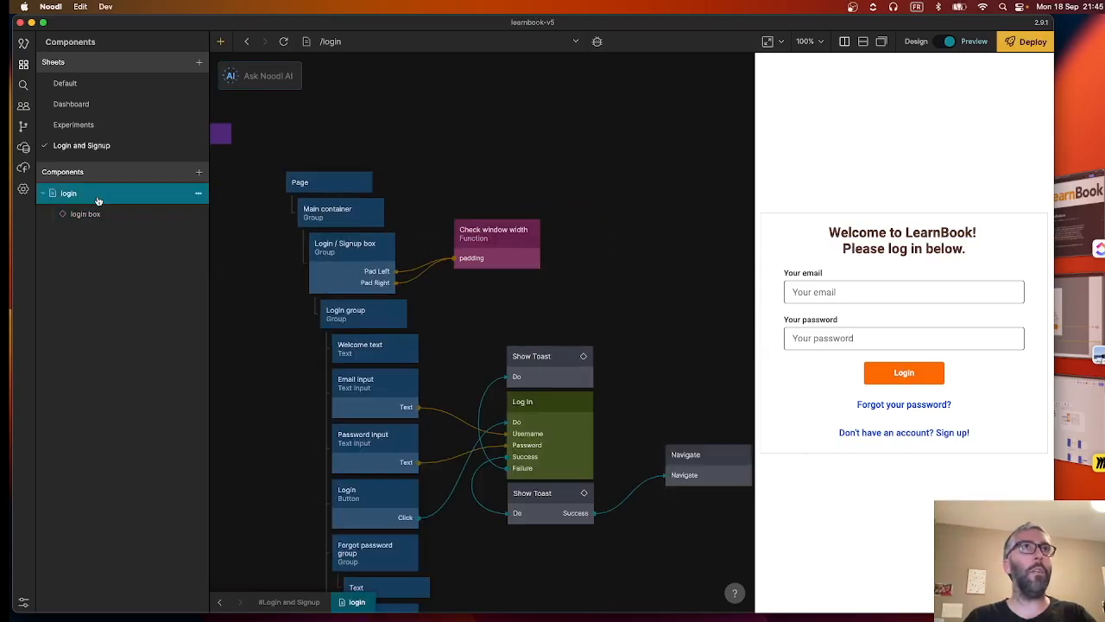
scroll(472, 336, "down", 3)
scroll(472, 336, "down", 2)
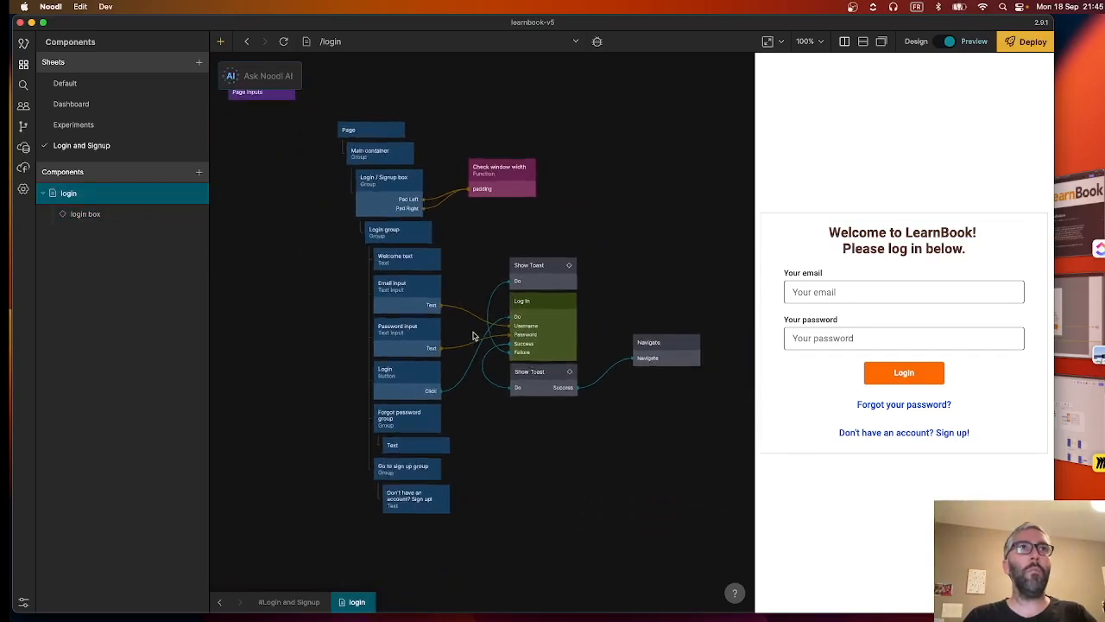
left_click_drag(338, 239, 681, 513)
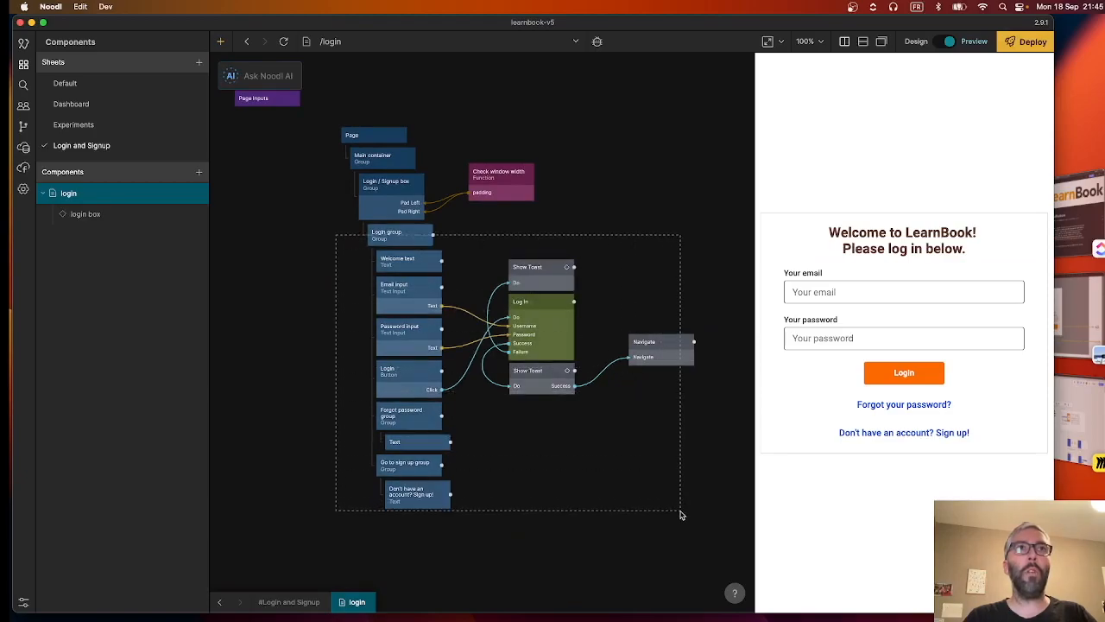
key("Delete")
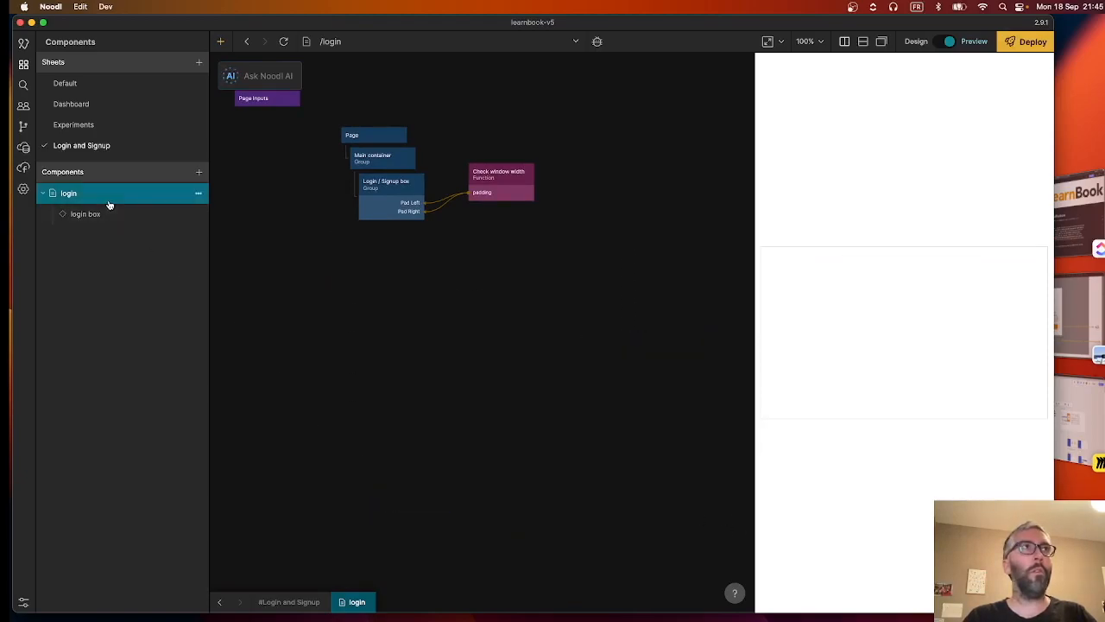
left_click_drag(98, 218, 402, 225)
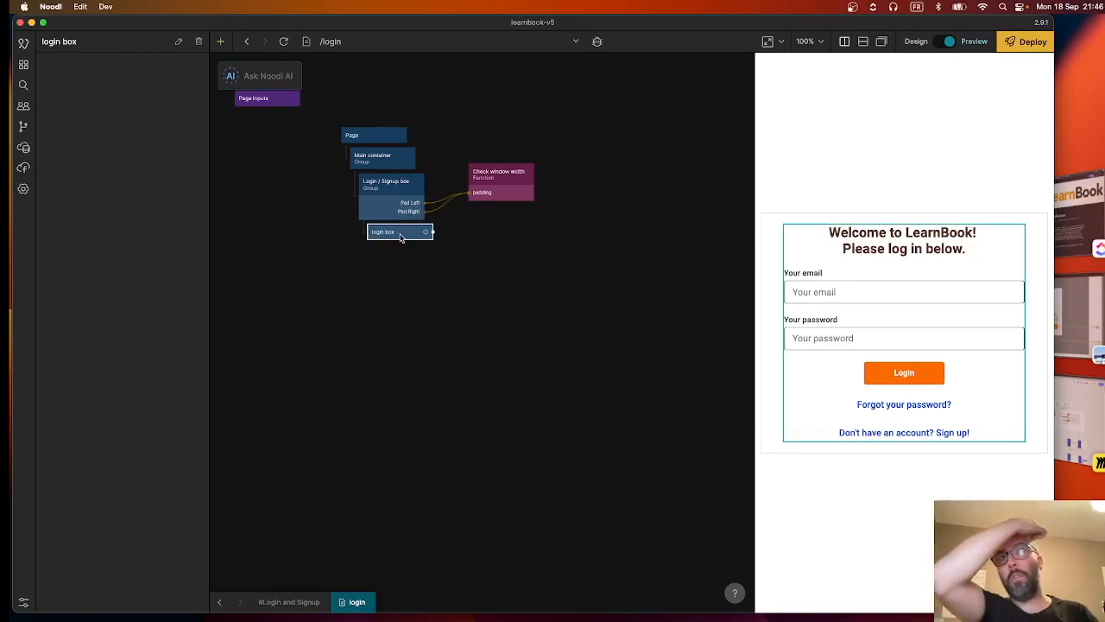
- Search the available nodes for "login" and close the node picker without adding anything
right_click(461, 289)
type("login")
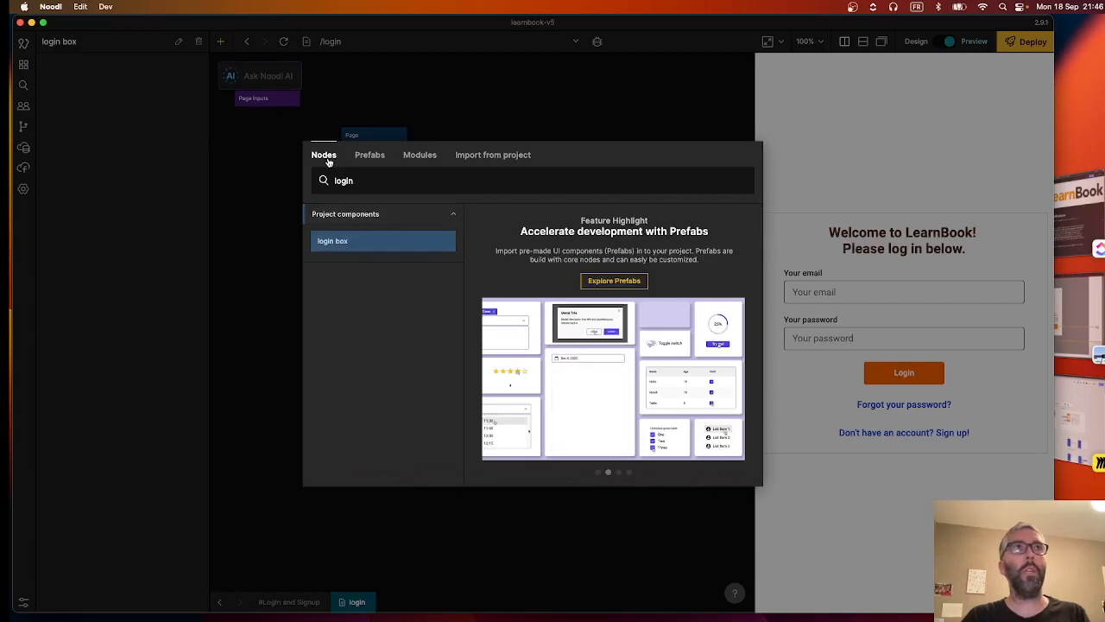
left_click(492, 118)
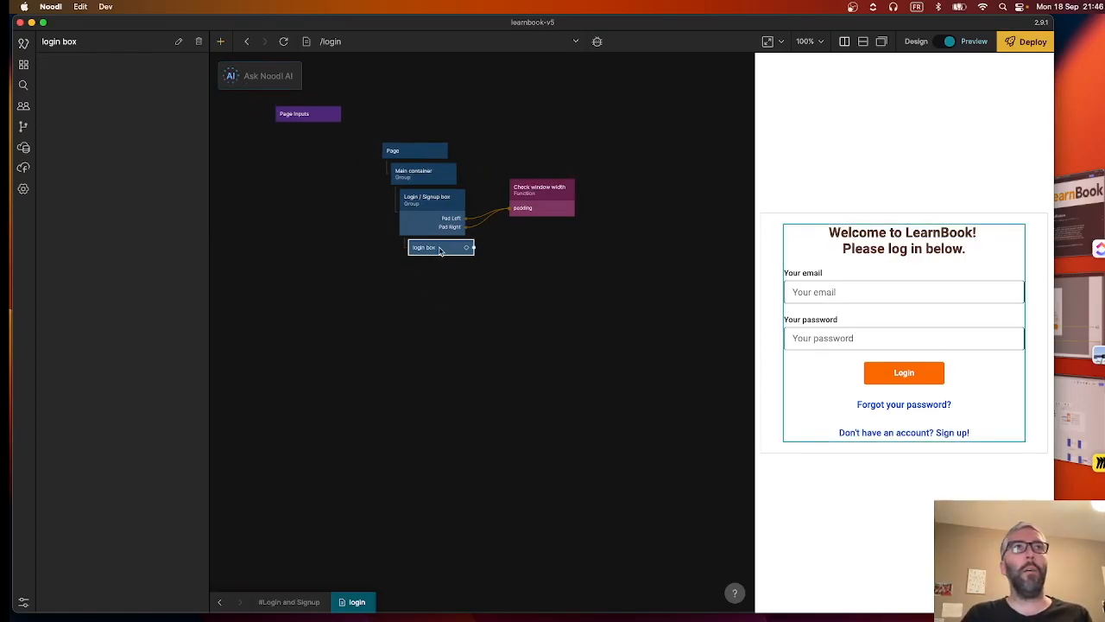
- Copy the Login group with all its child elements inside the login box component
double_click(439, 252)
scroll(394, 270, "down", 3)
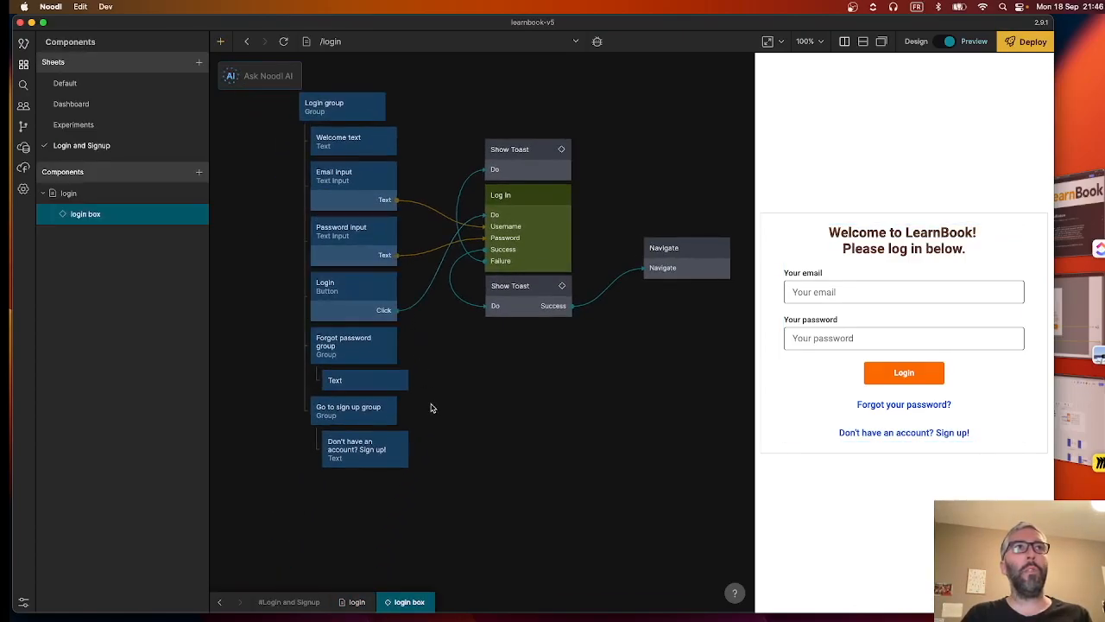
scroll(432, 407, "up", 1)
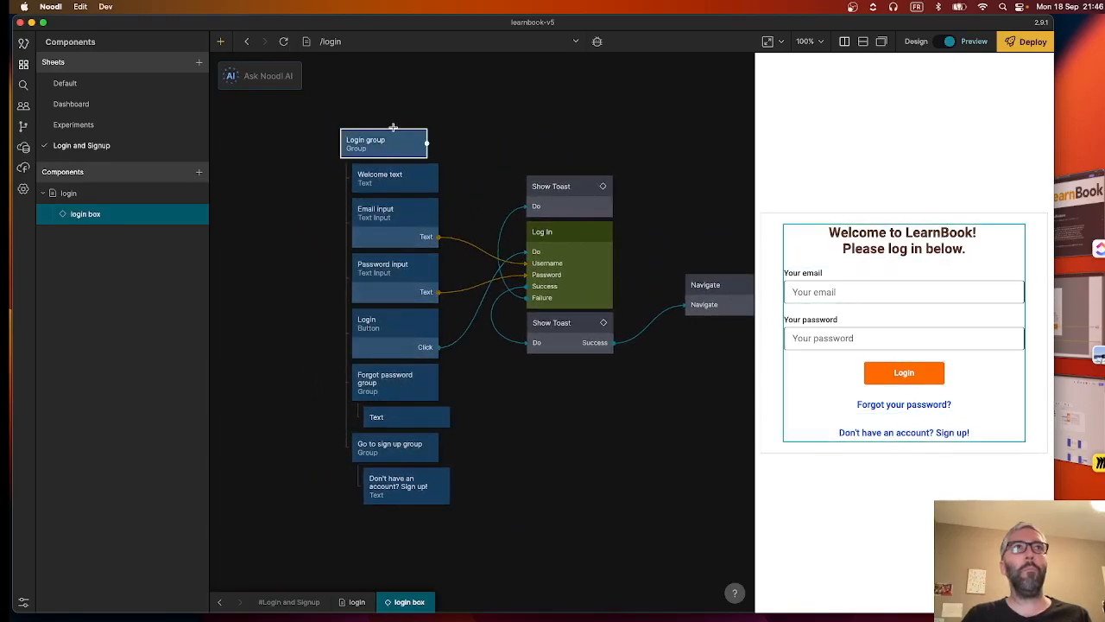
scroll(398, 496, "down", 2)
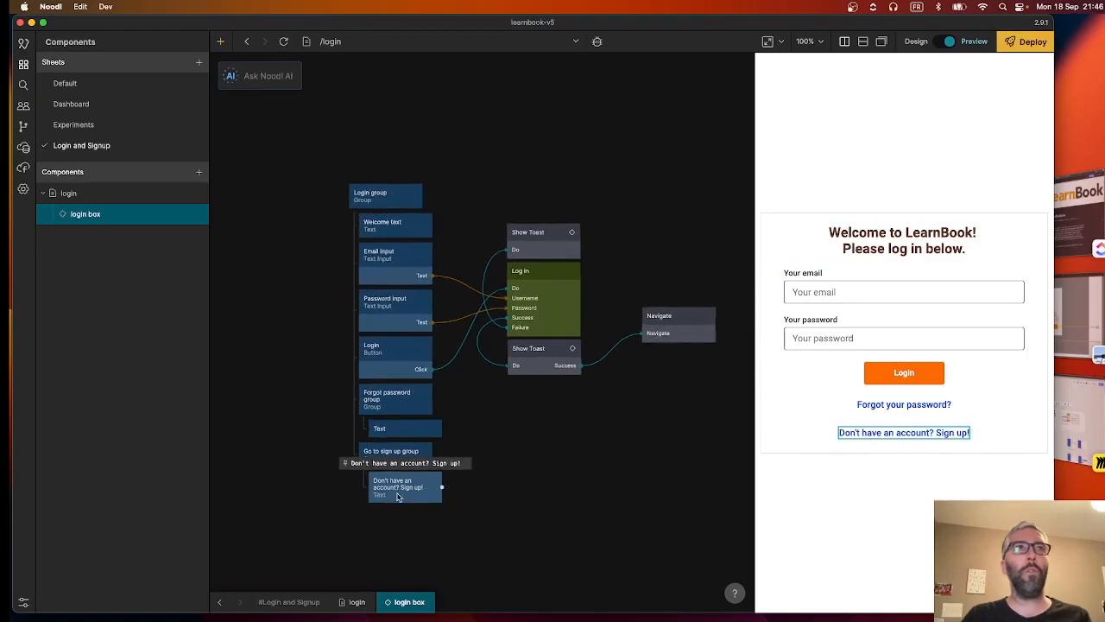
left_click_drag(329, 174, 435, 529)
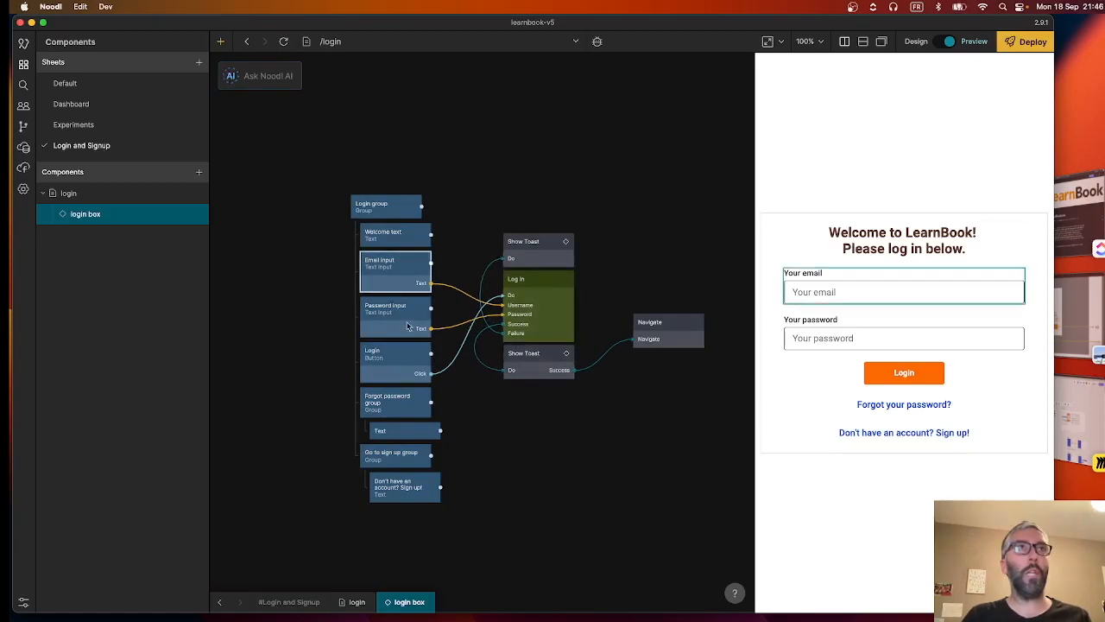
key("super+c")
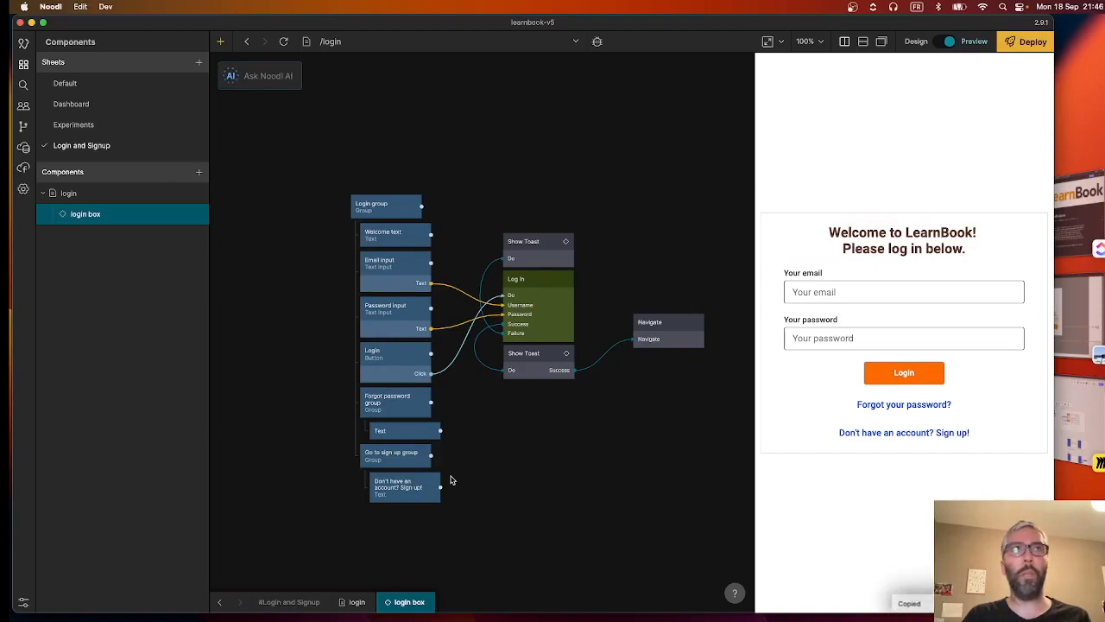
- Duplicate the login box component under the login page and rename the copy "signup box"
left_click(354, 602)
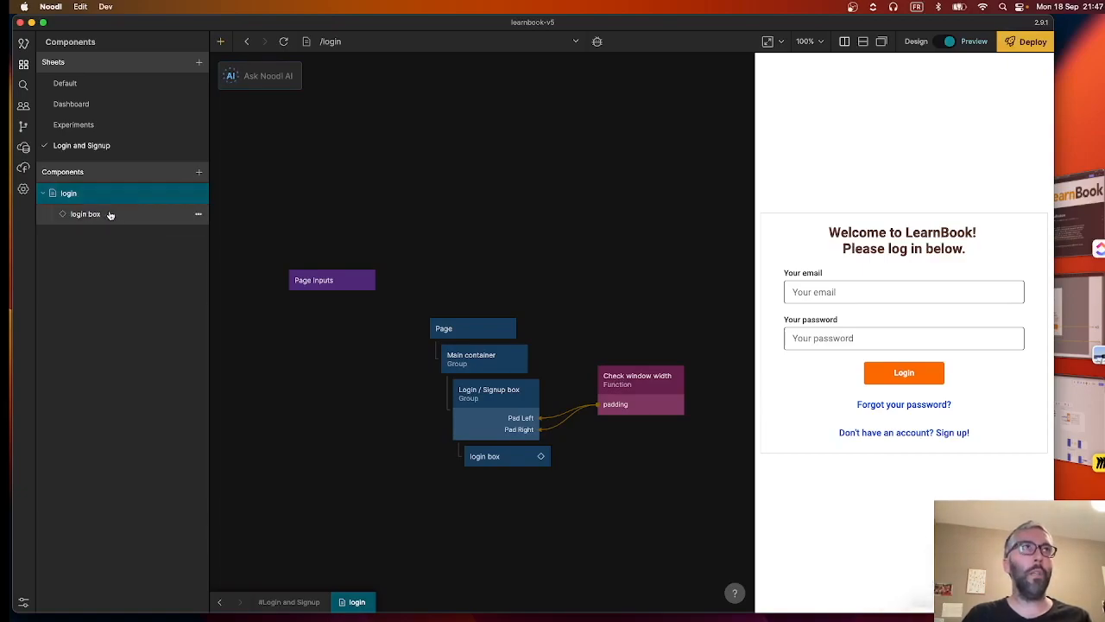
left_click(199, 213)
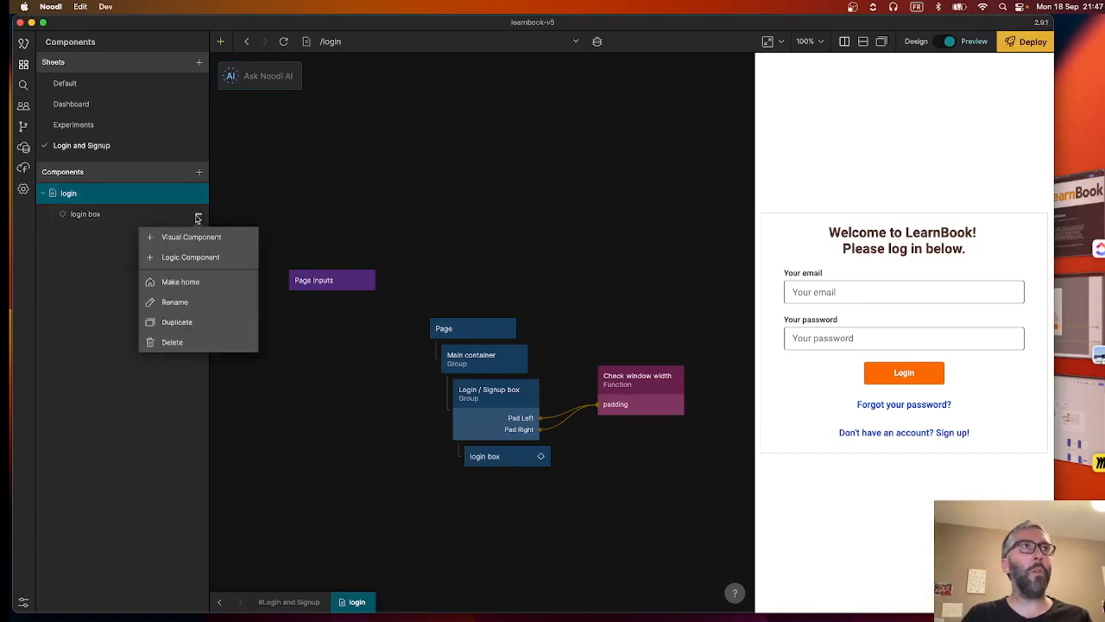
left_click(186, 324)
left_click(199, 234)
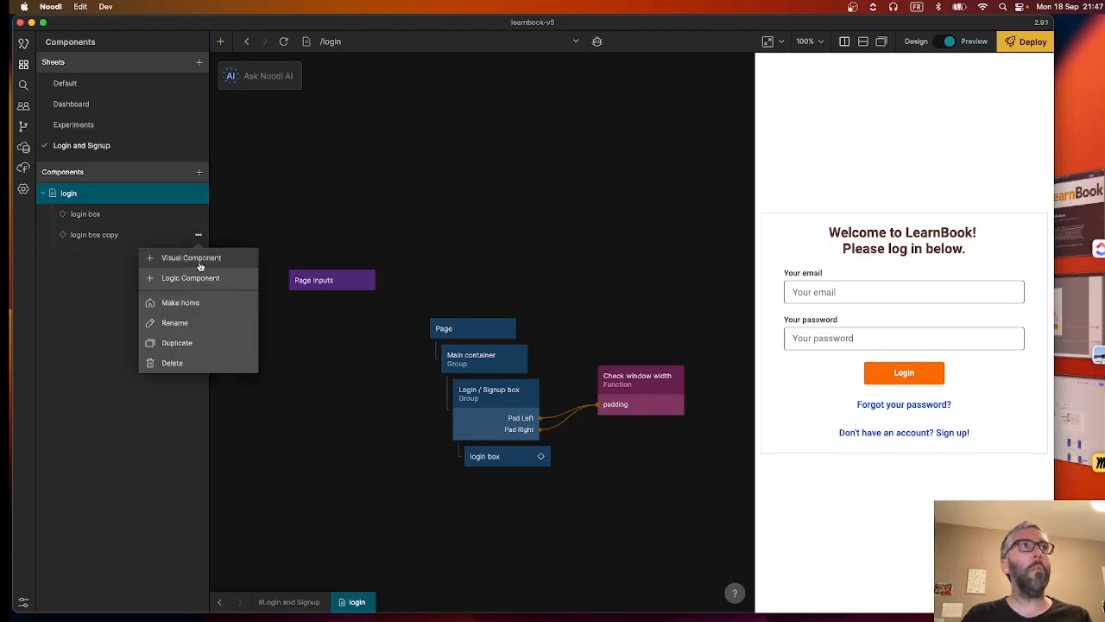
left_click(197, 321)
type("s")
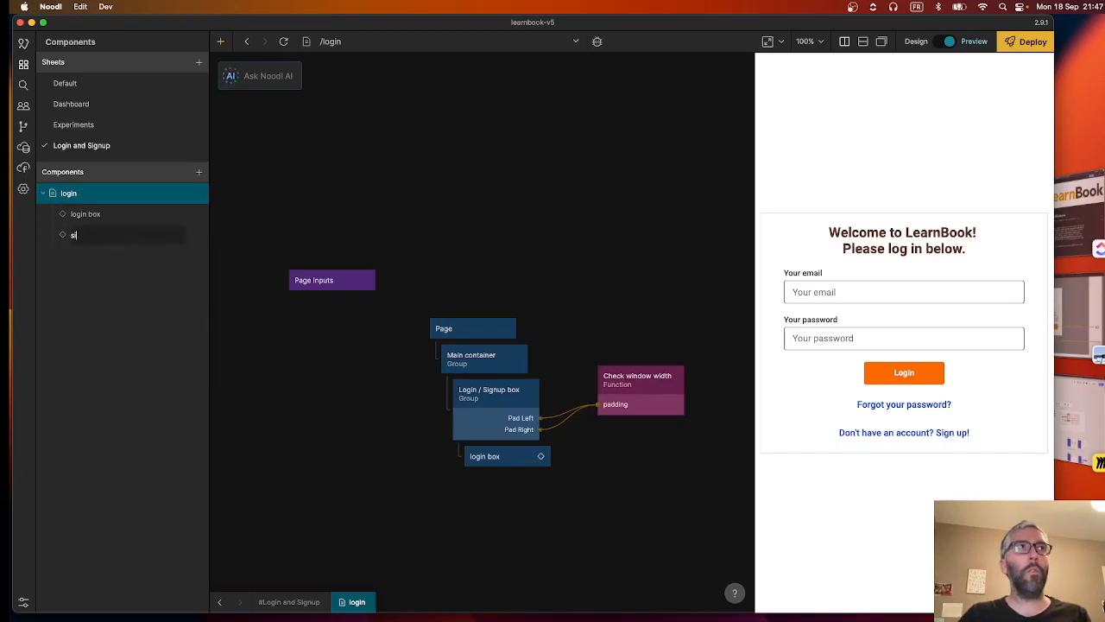
type("ignup box")
key("Return")
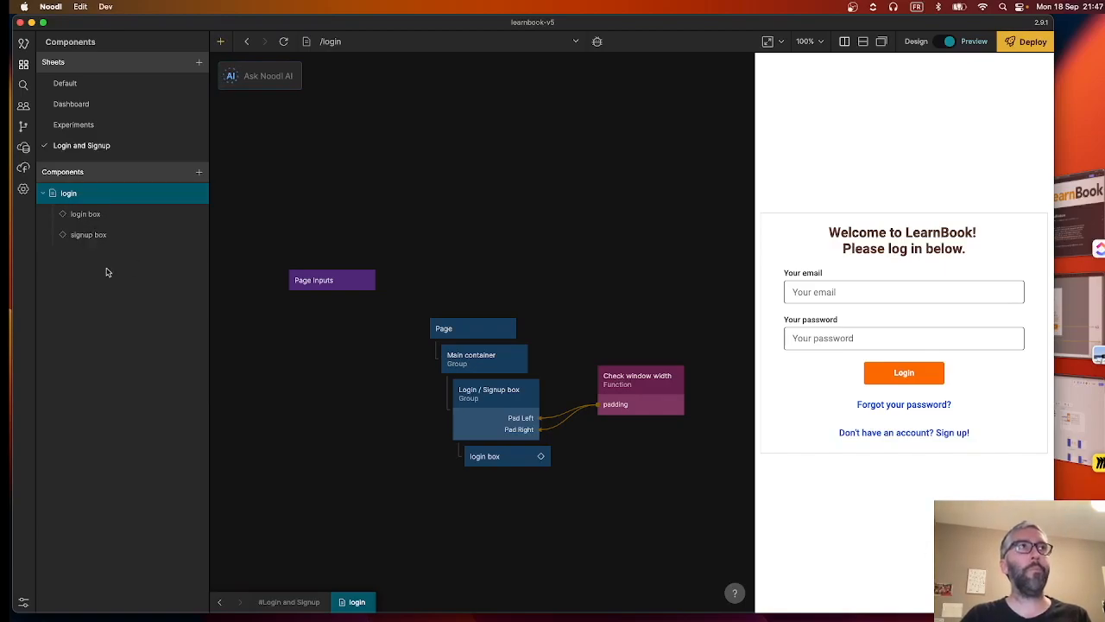
- Rename the Login group inside the signup box component to "Signup group"
left_click(101, 234)
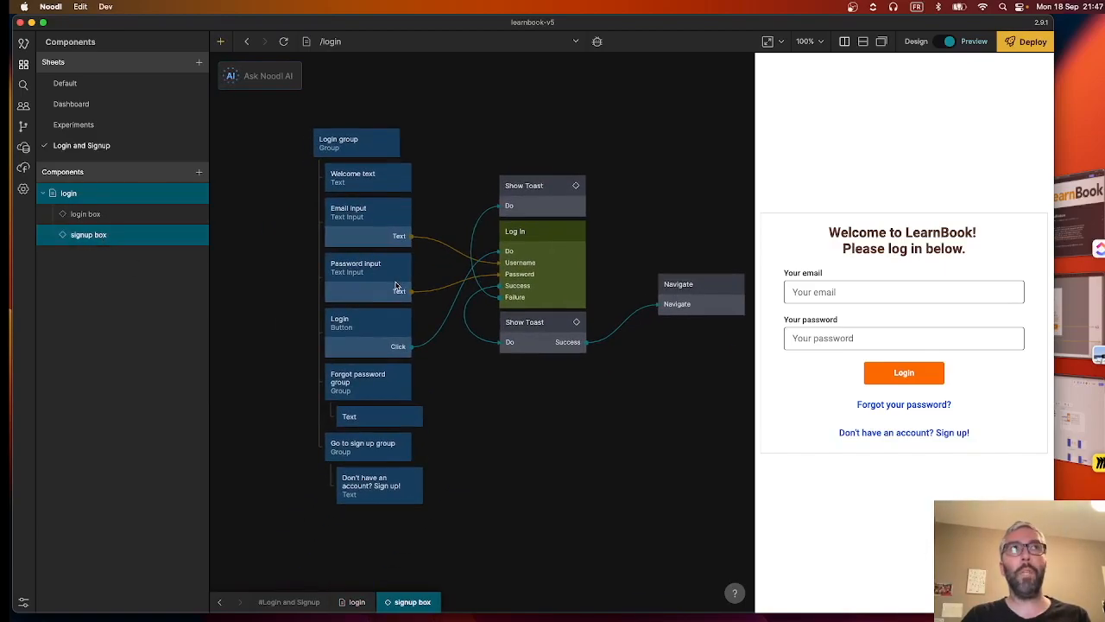
left_click(342, 151)
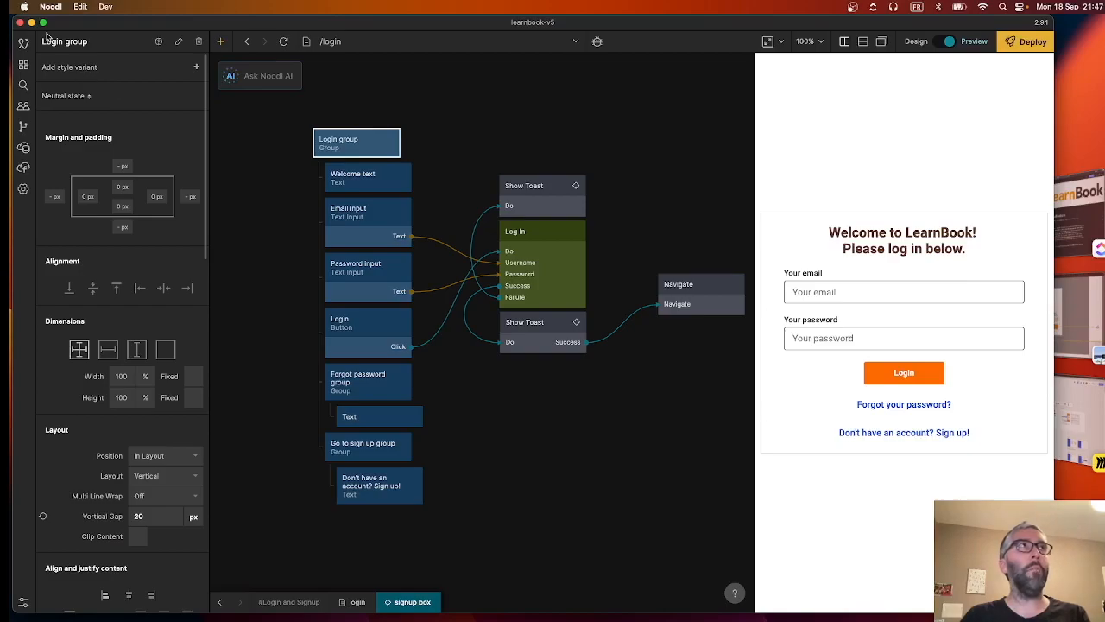
double_click(52, 42)
left_click(52, 41)
double_click(52, 41)
type("Signup")
left_click(487, 157)
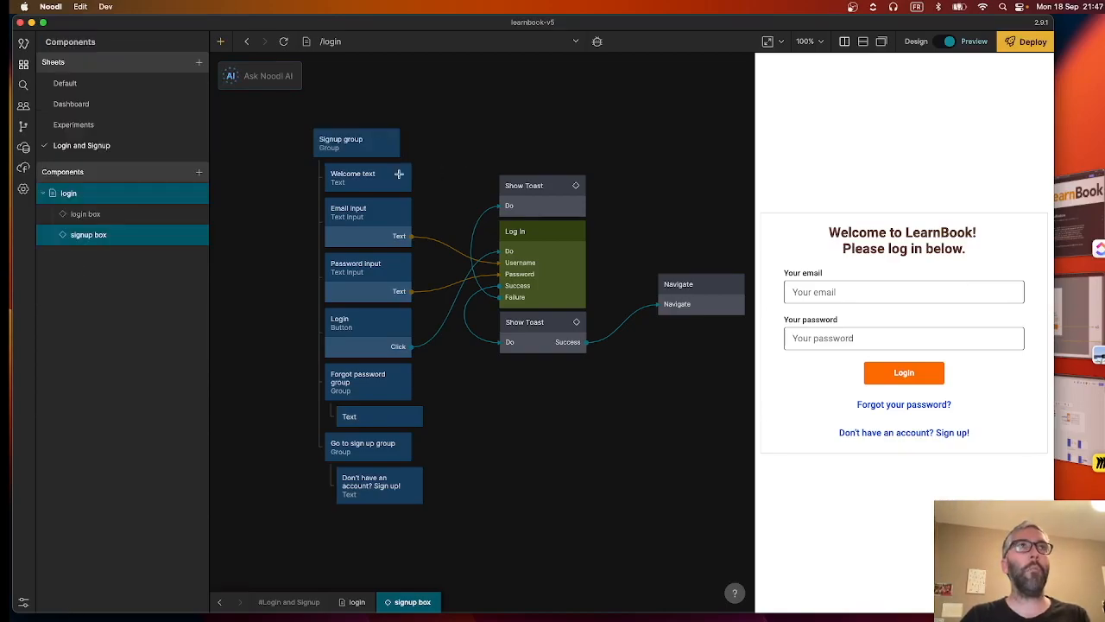
- Duplicate the Password input inside the Signup group, placing the copy directly below the original
left_click(380, 182)
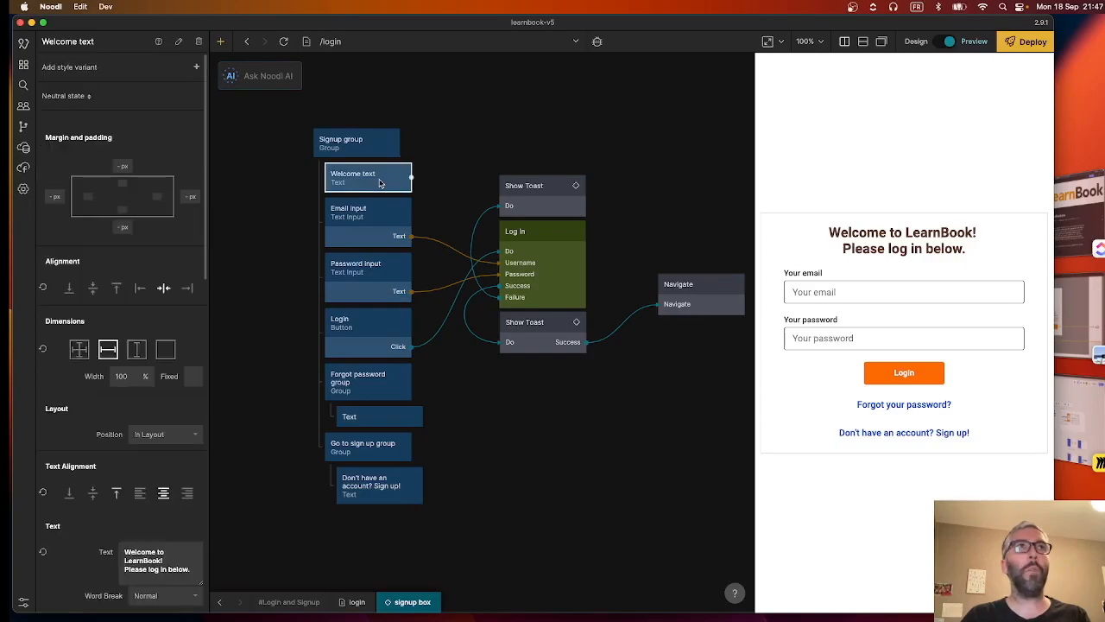
left_click(373, 224)
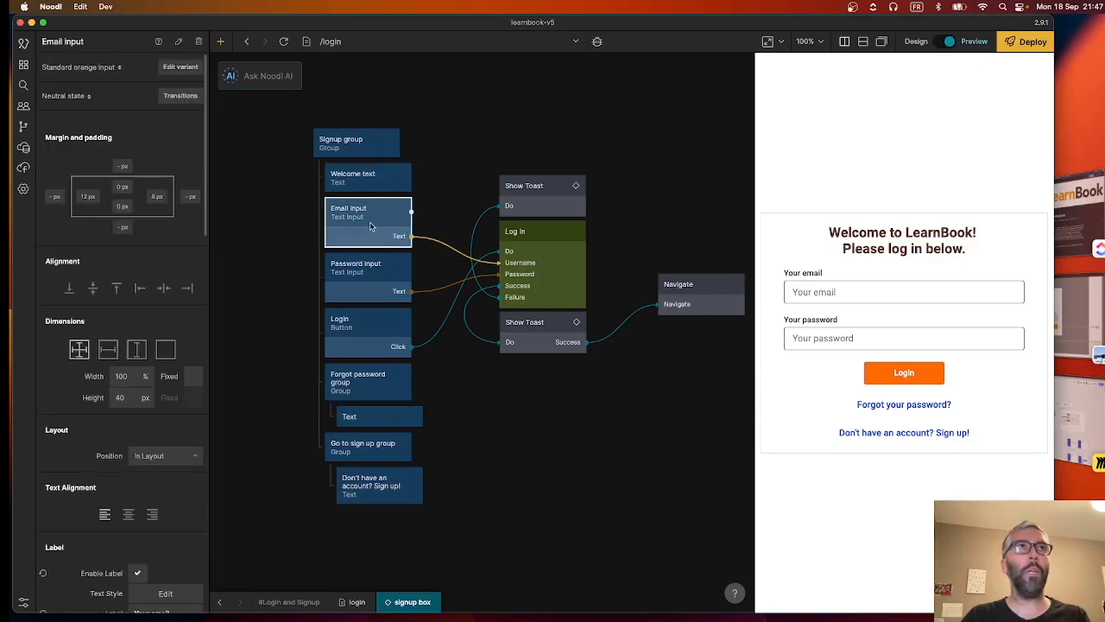
left_click(373, 287)
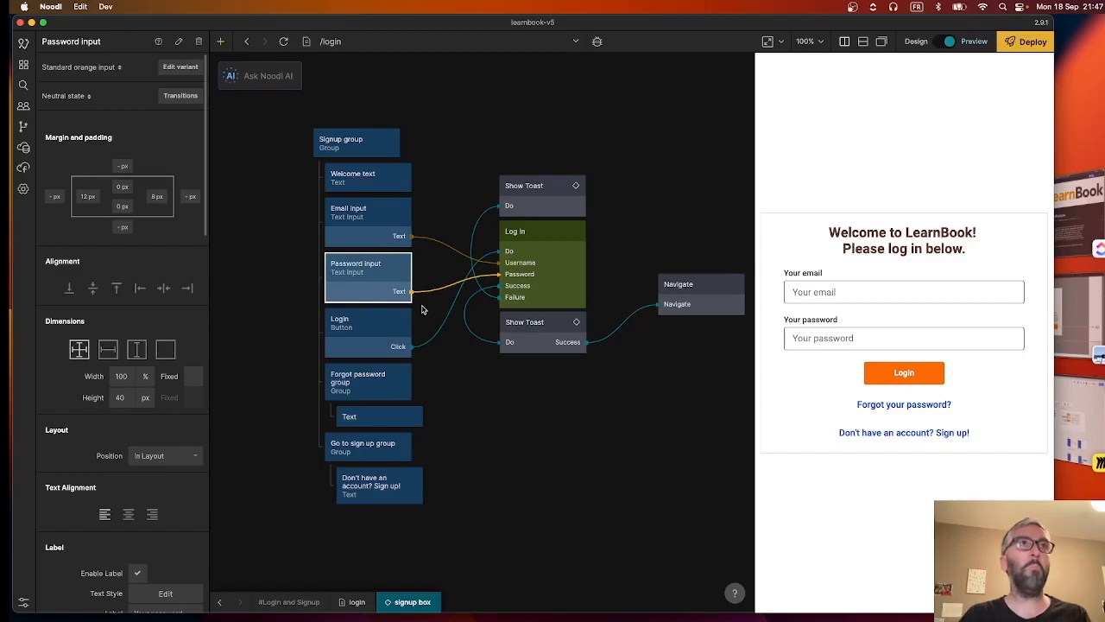
key("super+c")
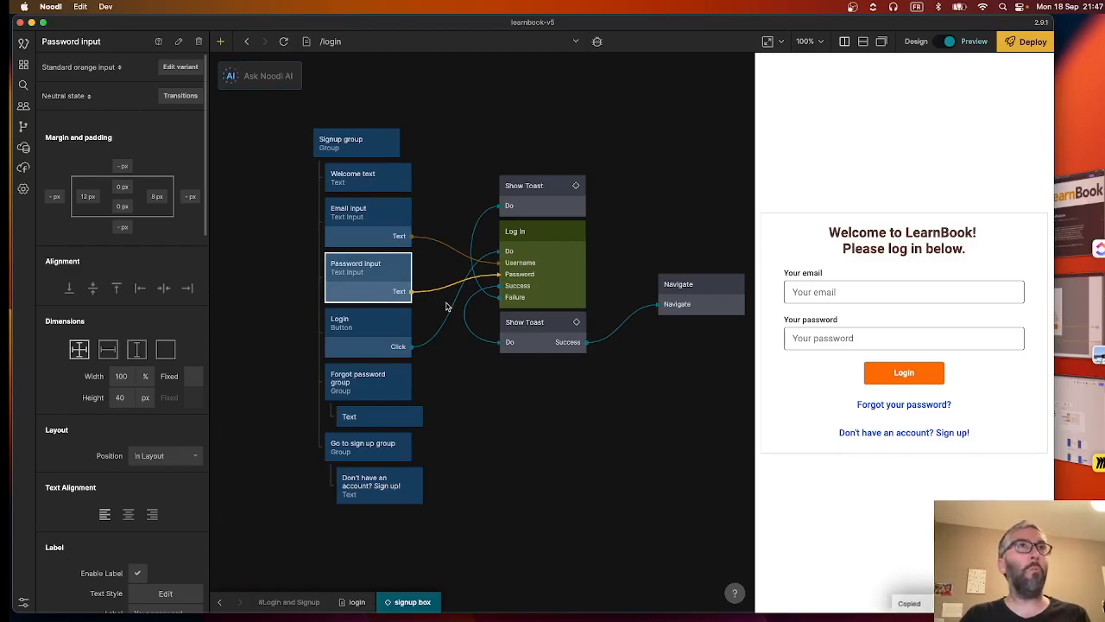
key("super+v")
left_click_drag(467, 322, 434, 356)
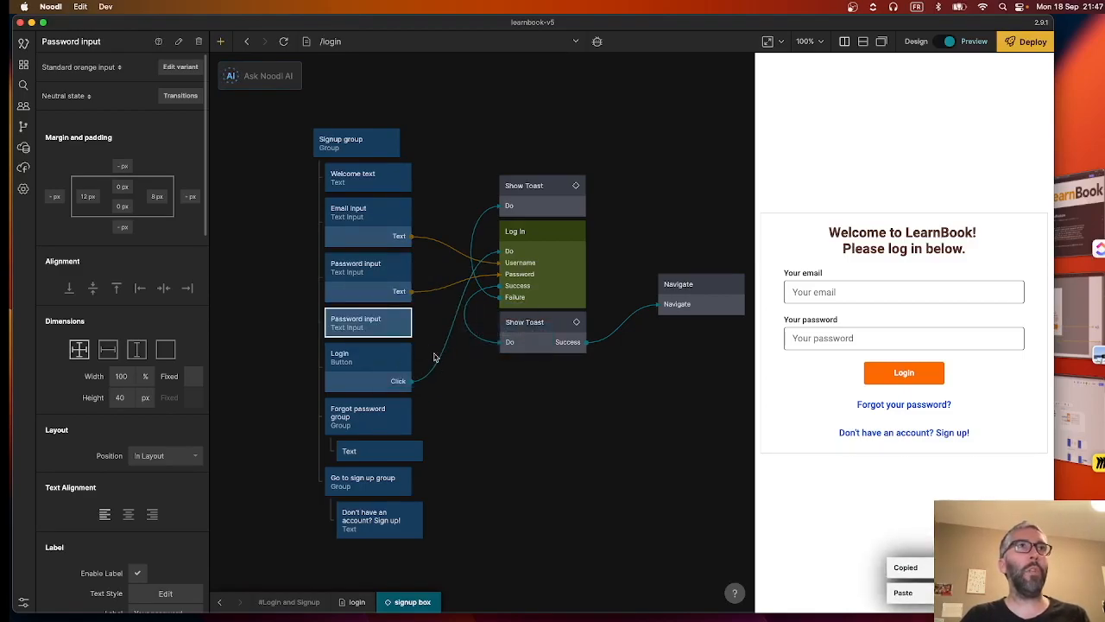
- Change the label of the Login button in the Signup group to "Sign up"
left_click(379, 374)
scroll(147, 230, "down", 4)
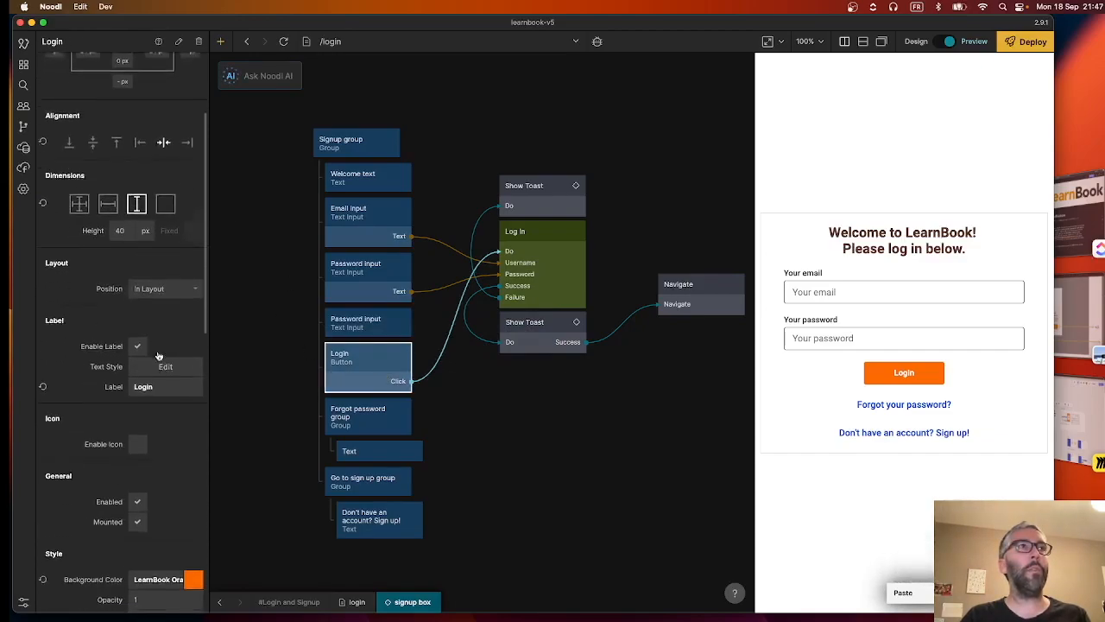
left_click(140, 376)
type("S")
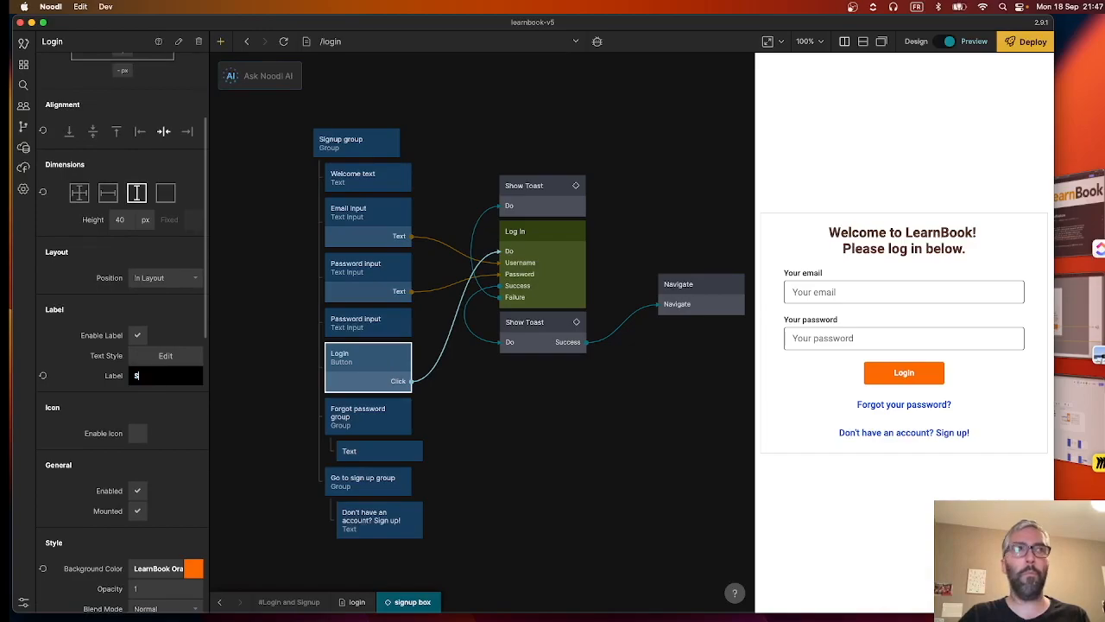
type("ign up")
left_click(508, 420)
- Delete the Forgot password group together with its text from the Signup group
left_click(370, 411)
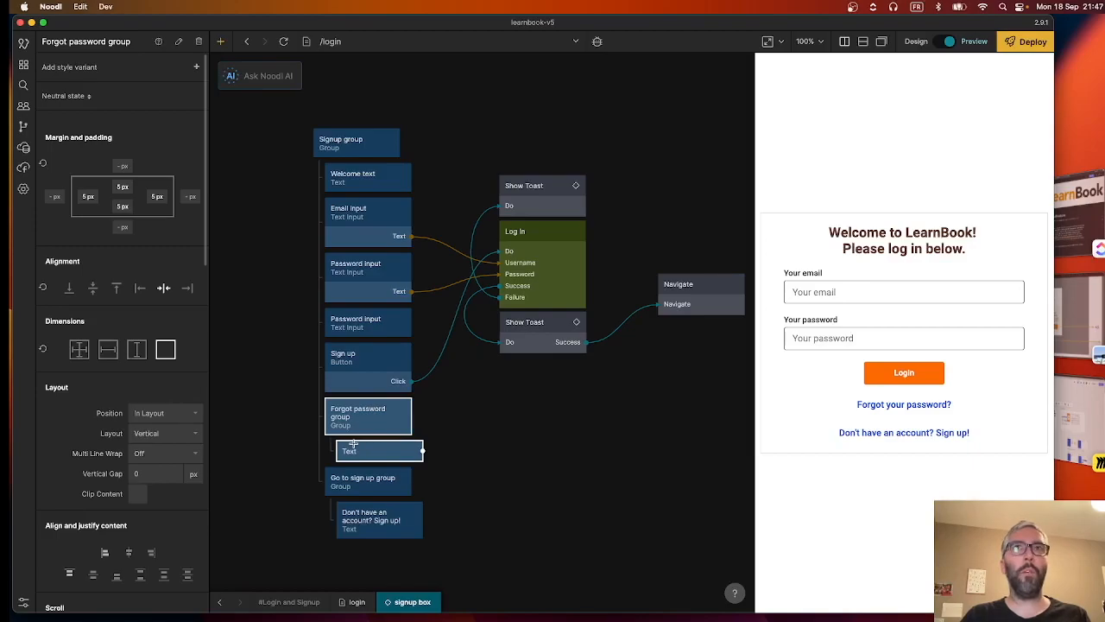
key("BackSpace")
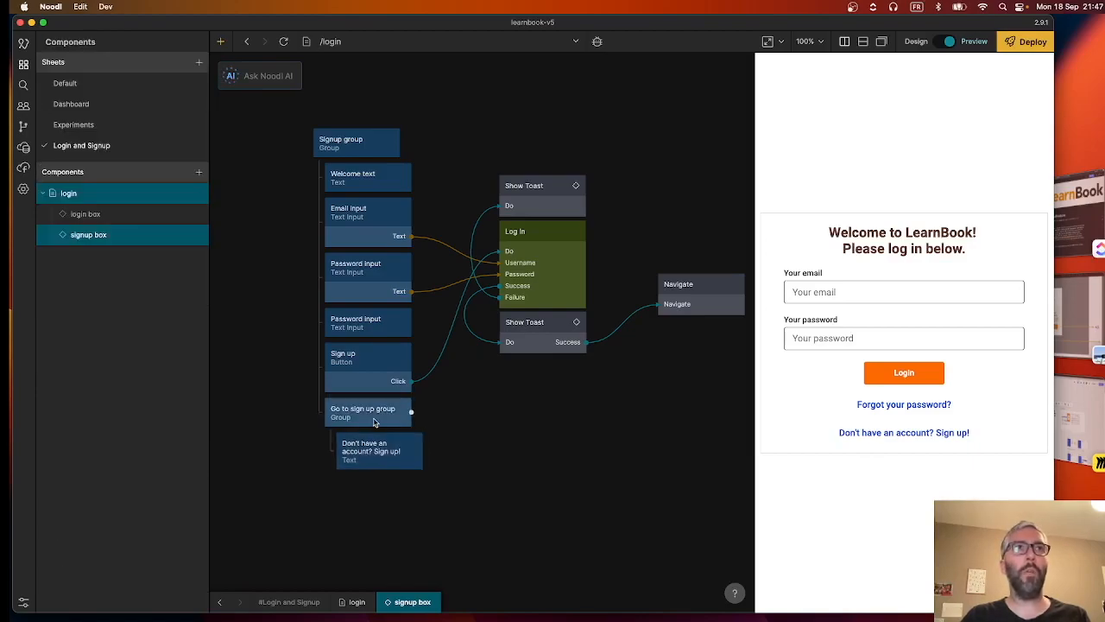
- Rename the "Go to sign up group" node to "Go to log in group"
left_click(374, 422)
double_click(82, 42)
double_click(85, 42)
key("BackSpace")
key("BackSpace")
key("BackSpace")
key("BackSpace")
key("BackSpace")
key("BackSpace")
type("log in")
key("Return")
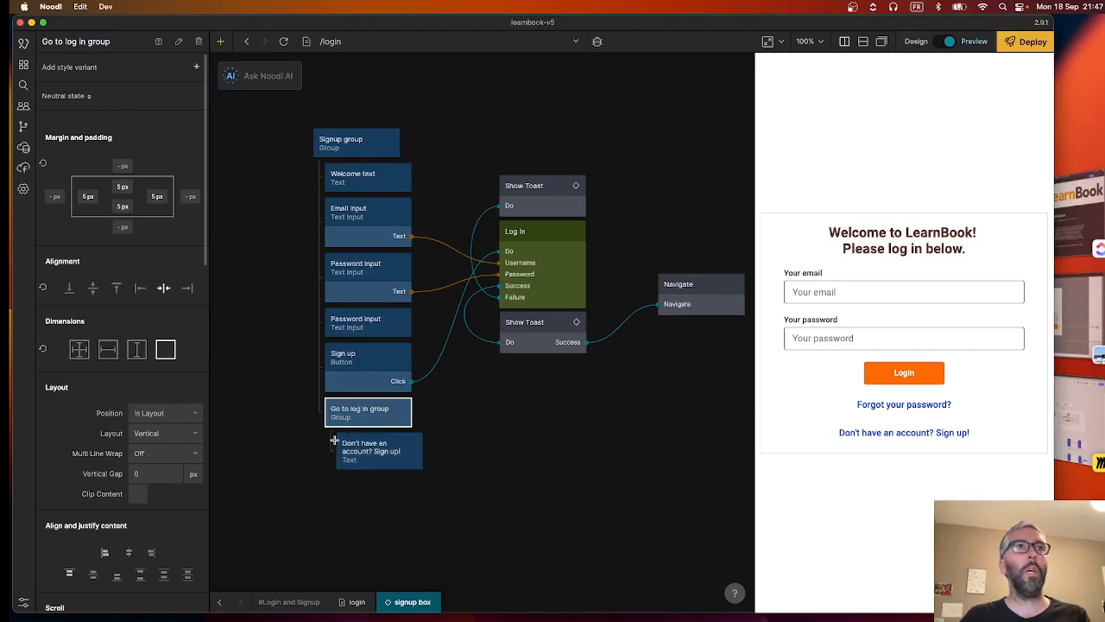
- Change the text inside the Go to log in group to "Already have an account? Log in!"
left_click(341, 445)
scroll(98, 363, "down", 5)
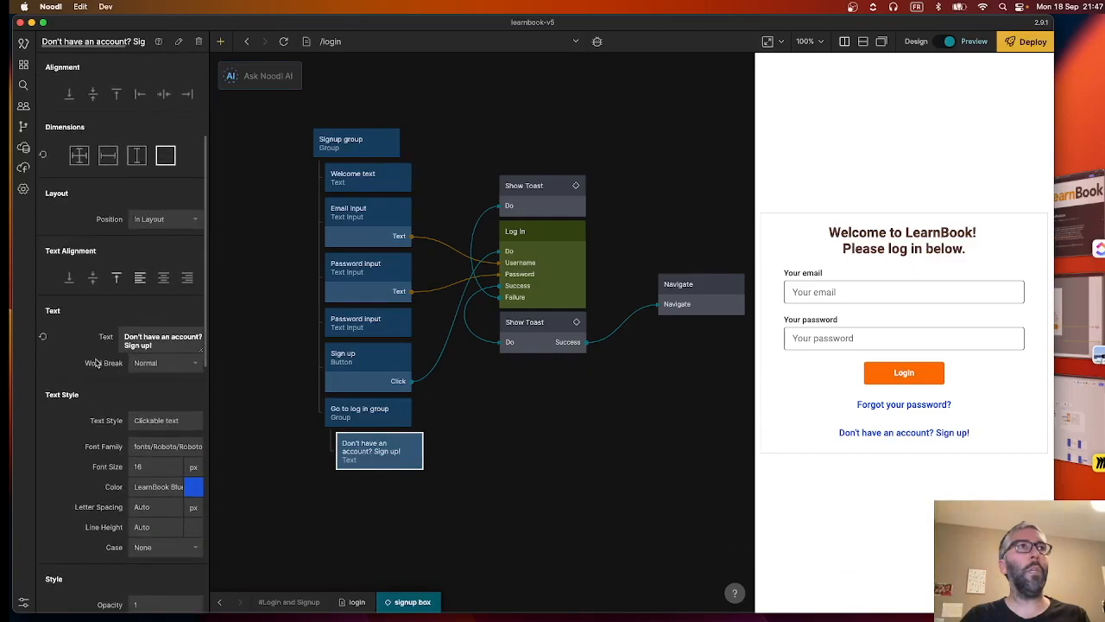
double_click(131, 336)
type("Already")
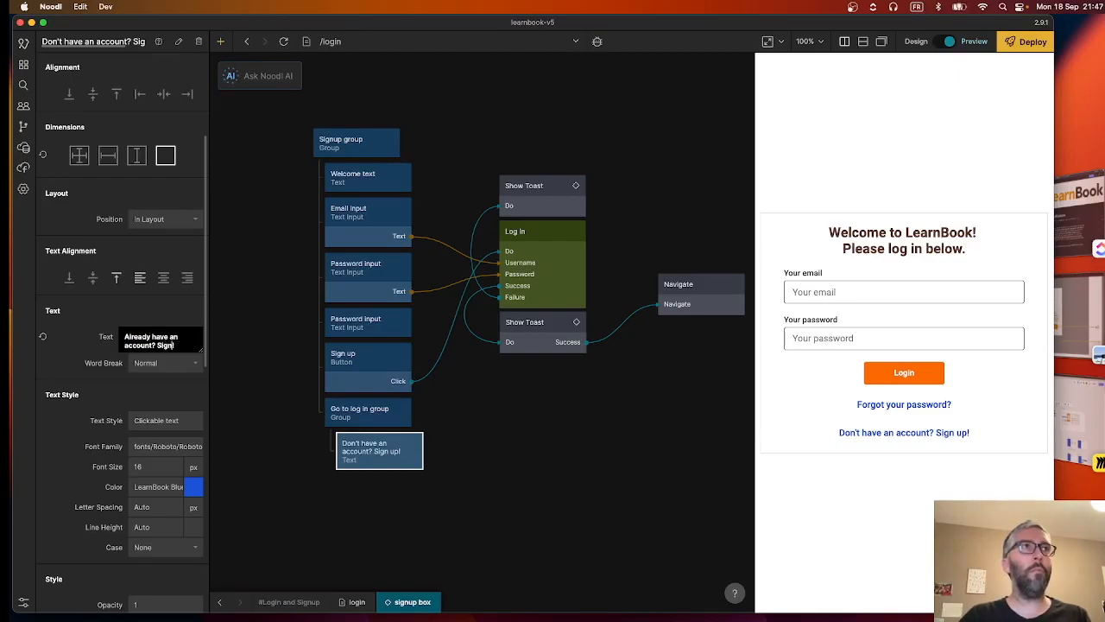
type("Log in!")
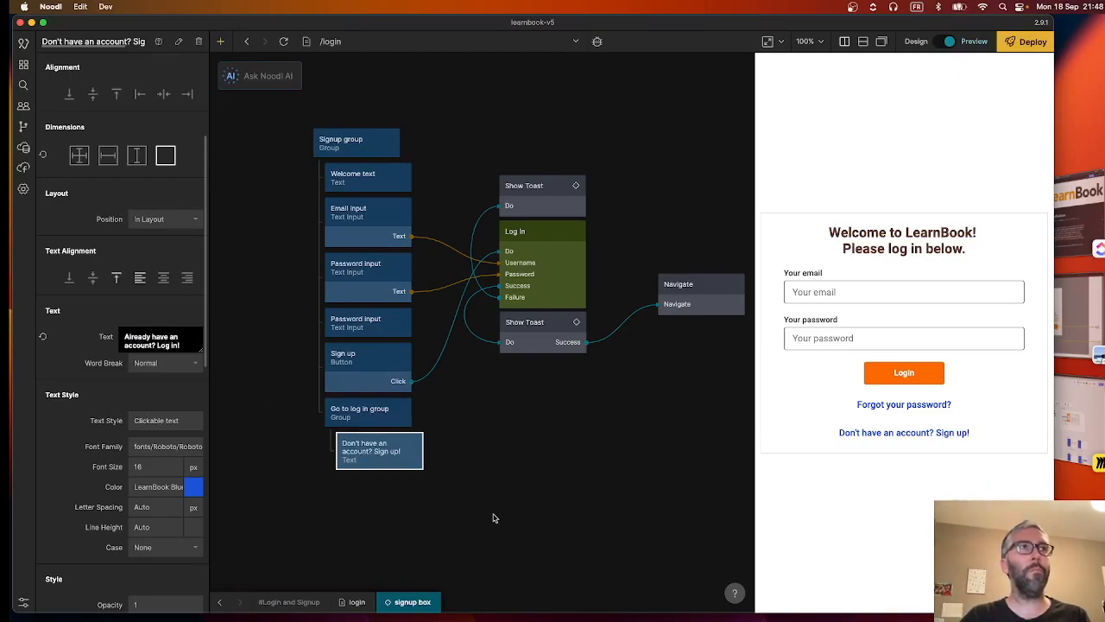
left_click(517, 482)
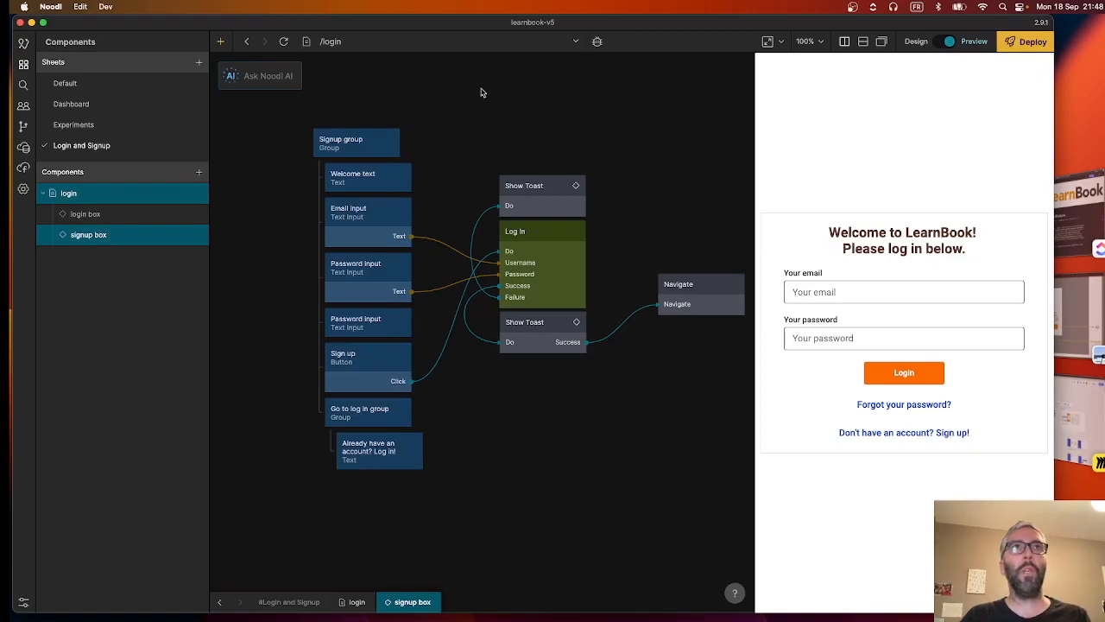
- Delete the Log In, Navigate and both Show Toast nodes from the signup box component
left_click_drag(476, 128, 708, 373)
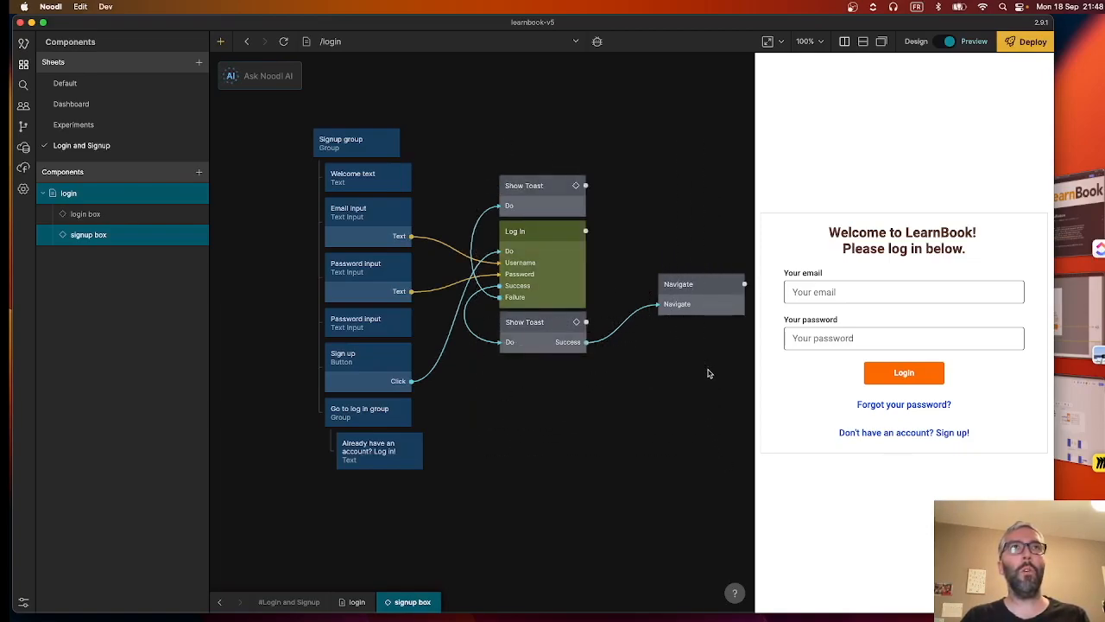
key("Delete")
scroll(521, 392, "left", 2)
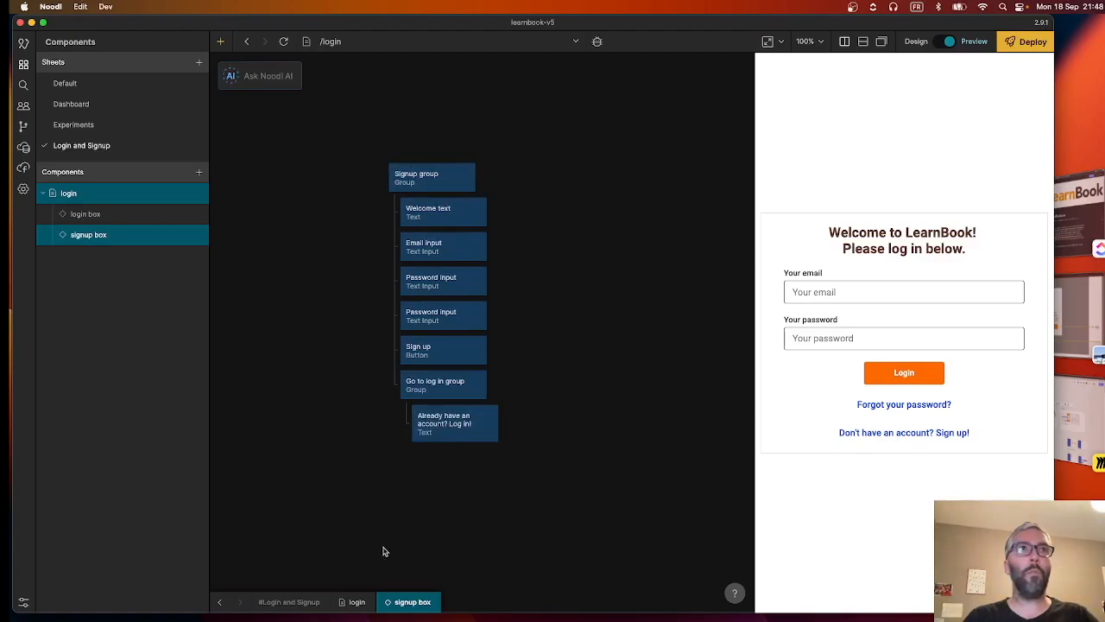
- On the login page, add the signup box component to the Login / Signup box group below the login box
left_click(219, 603)
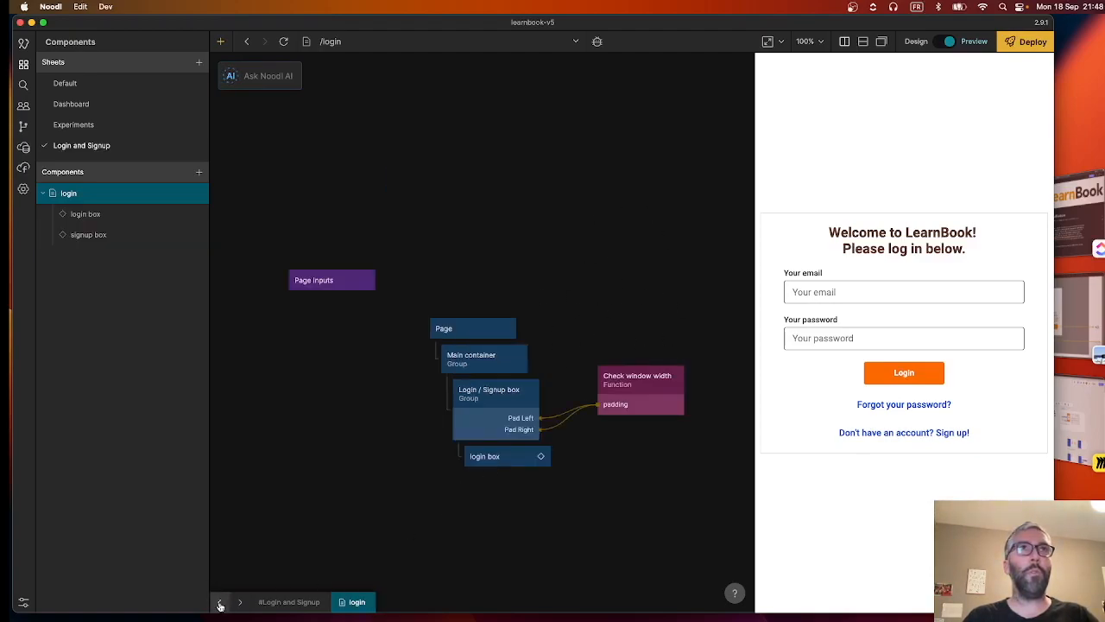
scroll(621, 466, "down", 3)
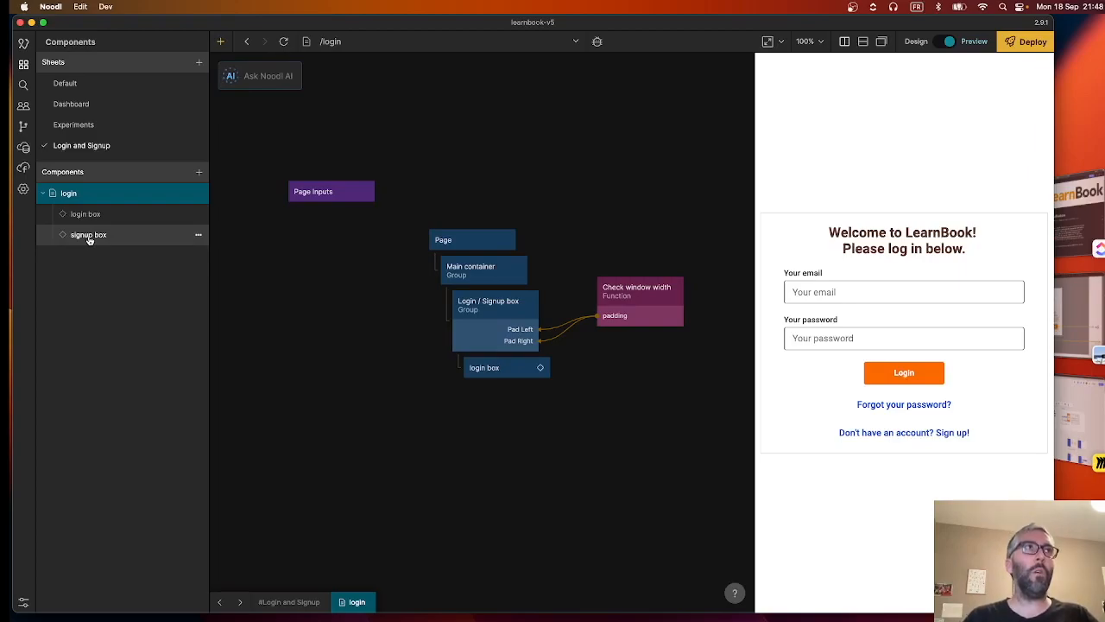
left_click_drag(89, 240, 499, 380)
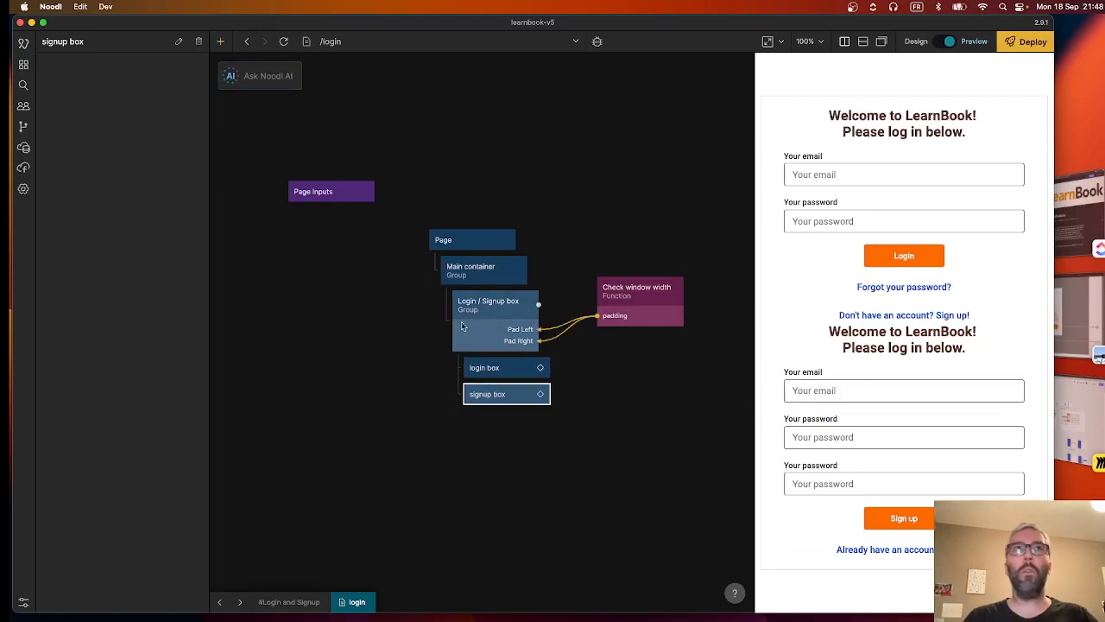
- Open the signup box component and change the second line of its Welcome text to "Please sign up below."
left_click(540, 394)
left_click(486, 363)
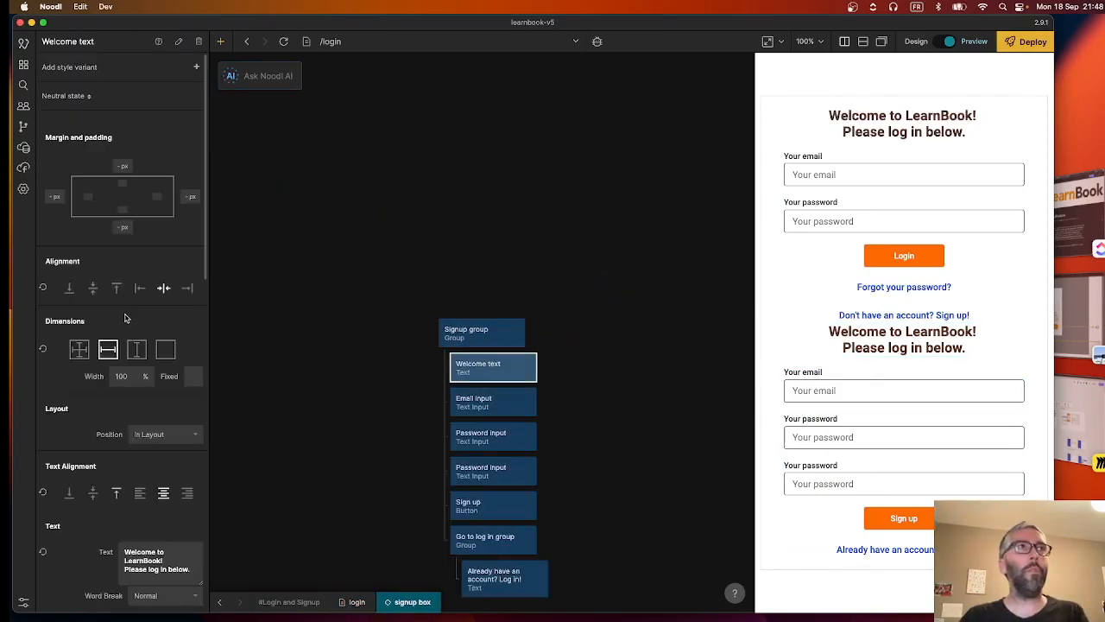
scroll(146, 388, "down", 3)
double_click(174, 431)
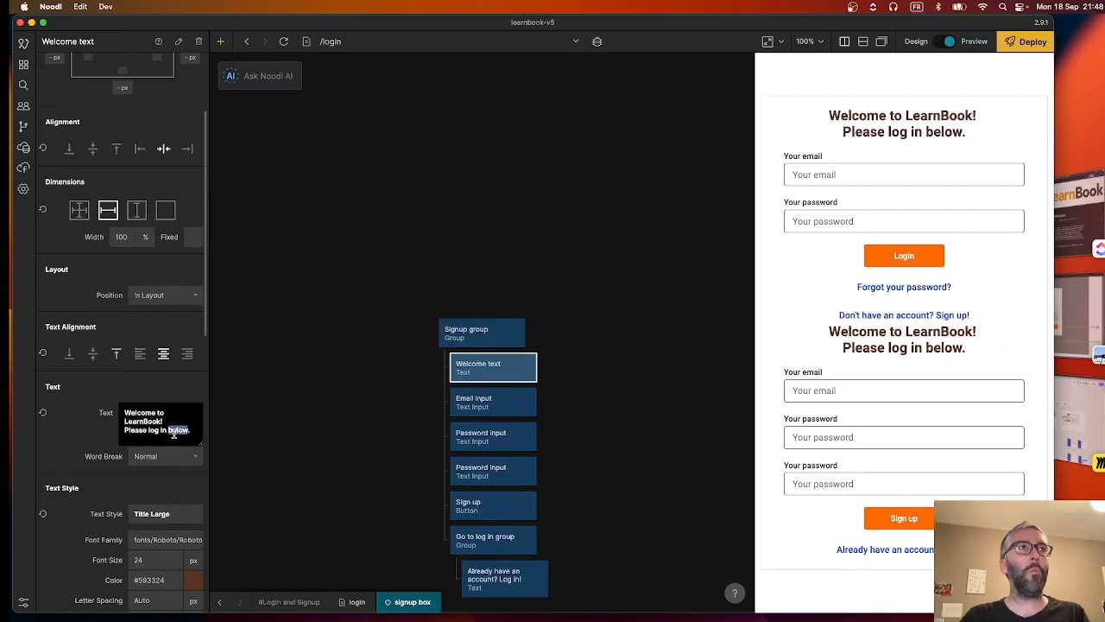
left_click(164, 430)
key("BackSpace")
key("BackSpace")
key("BackSpace")
key("BackSpace")
key("BackSpace")
key("BackSpace")
type("sign up")
left_click(350, 332)
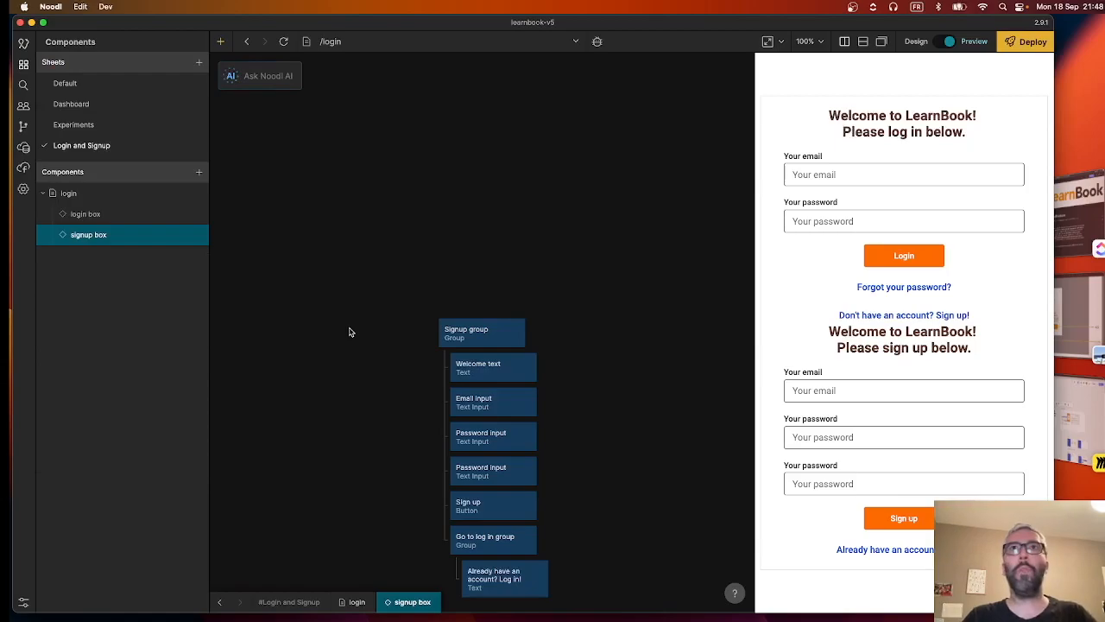
triple_click(873, 130)
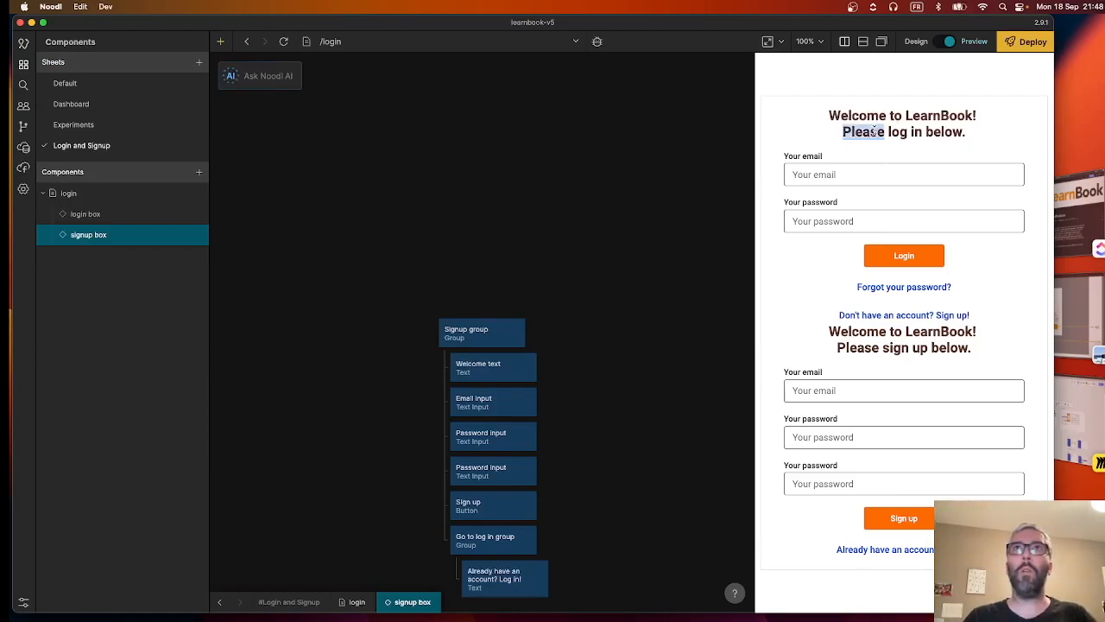
triple_click(874, 337)
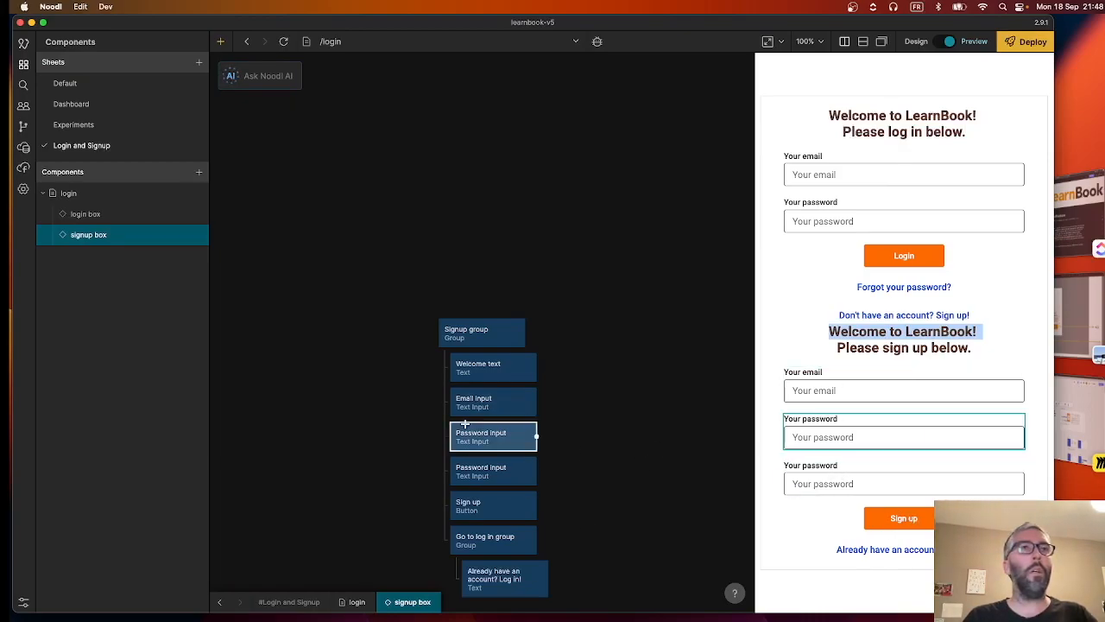
- Set both the label and the placeholder of the second Password input to "Confirm your password"
left_click(531, 470)
scroll(78, 293, "down", 5)
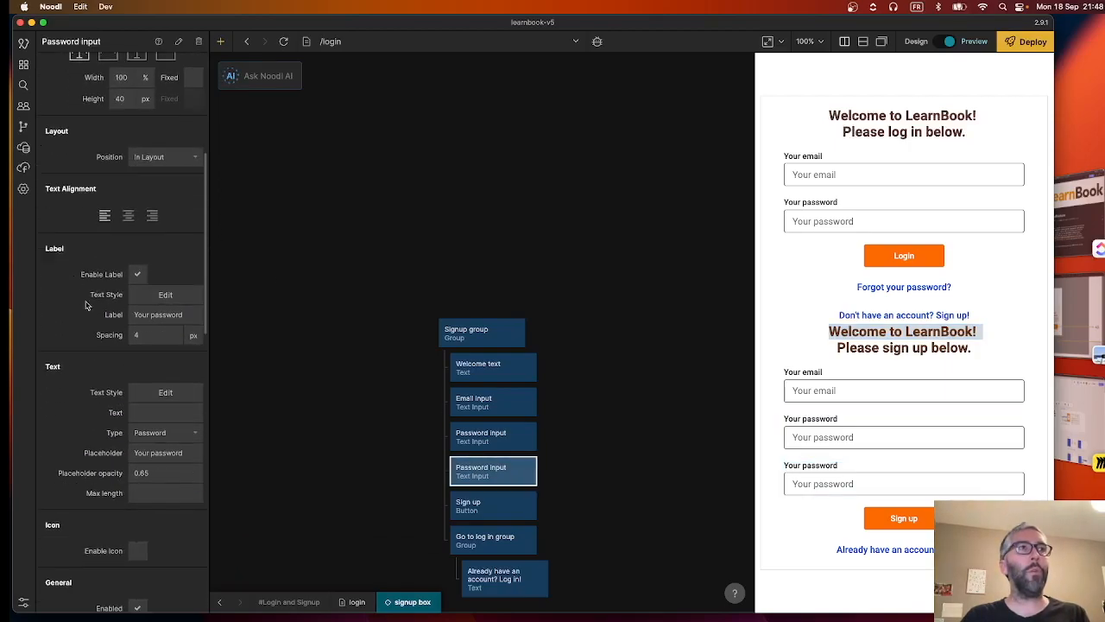
left_click(173, 317)
type("Confirm your password")
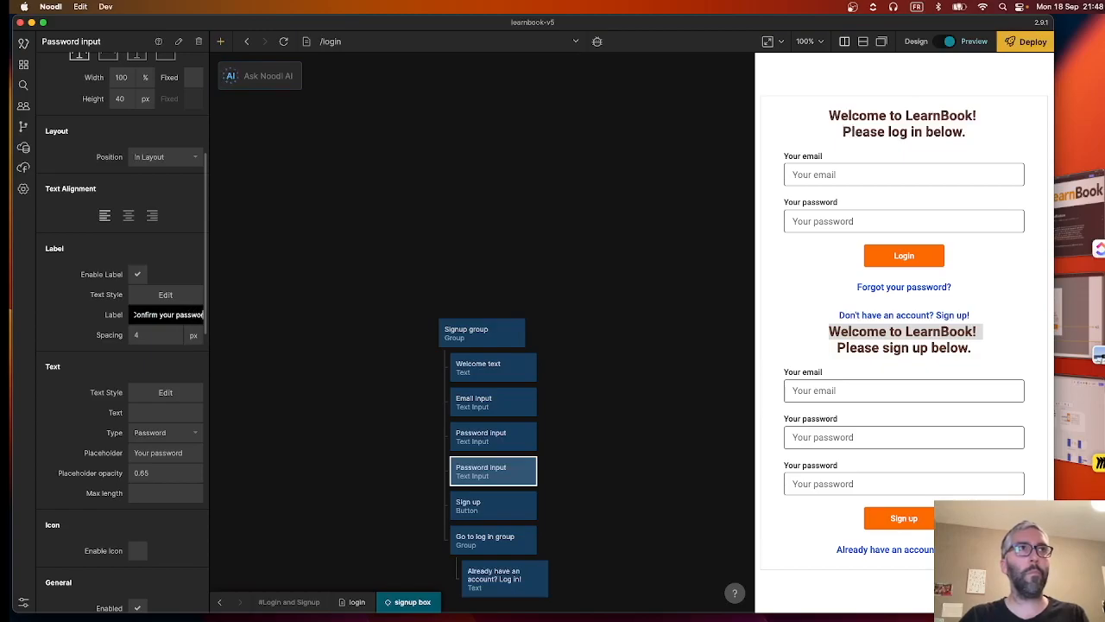
left_click(166, 459)
type("Confirm")
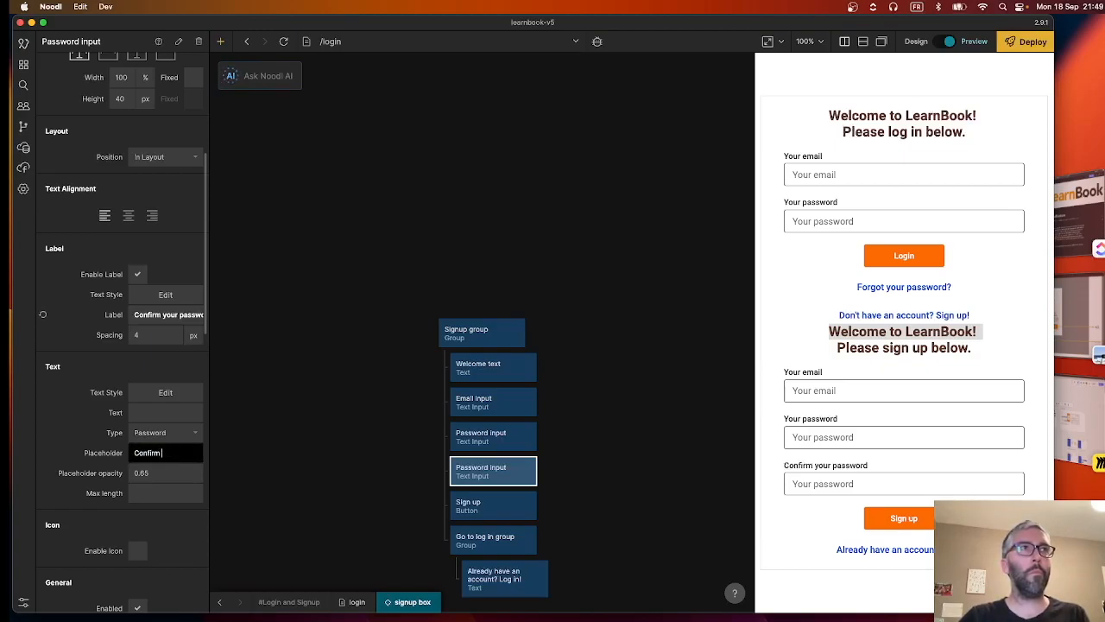
type(" your password")
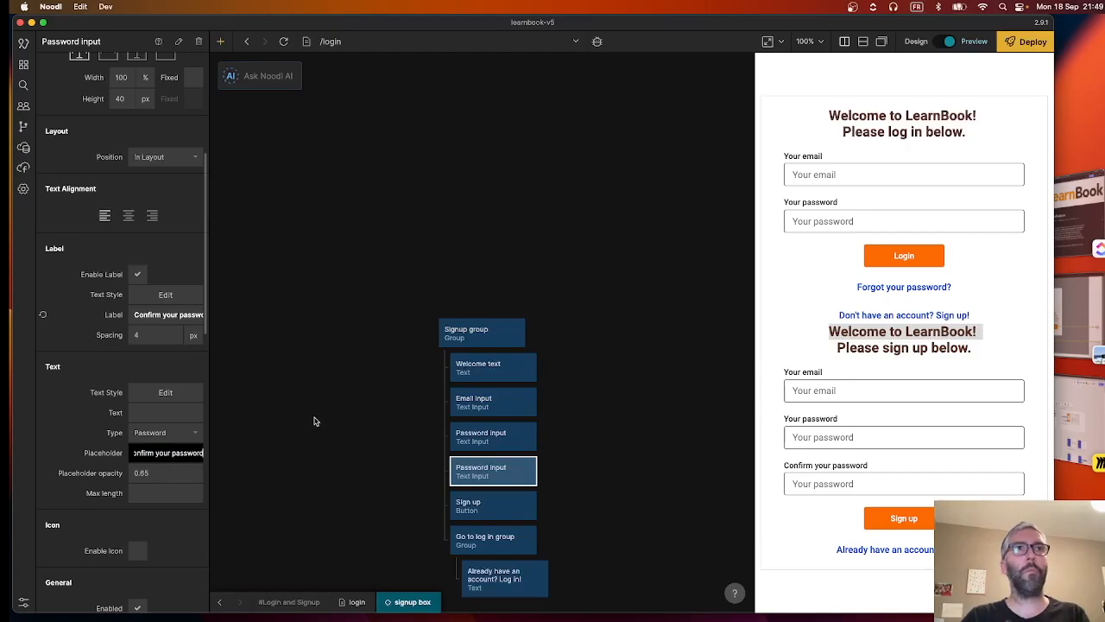
left_click(314, 421)
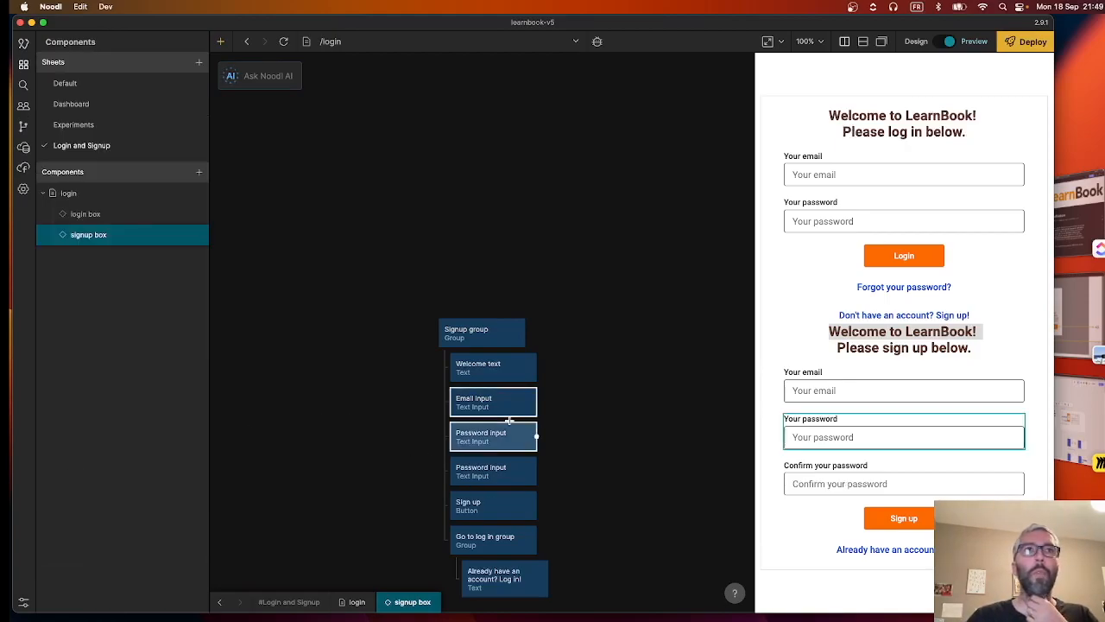
- Add a Group node to the Signup group between the Welcome text and the Email input
scroll(595, 421, "down", 2)
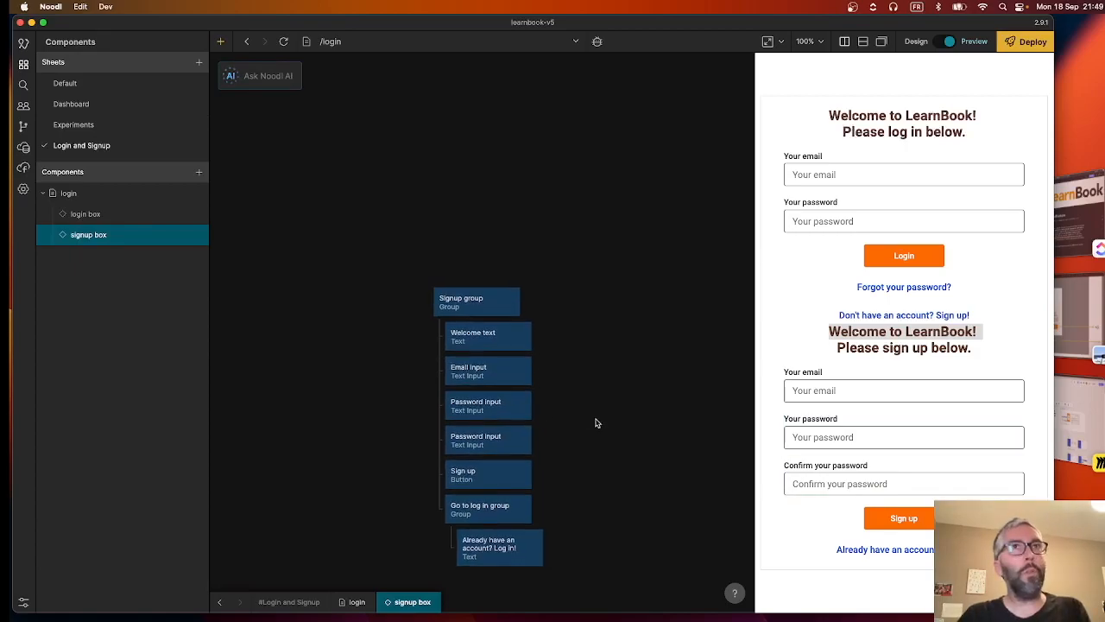
right_click(592, 380)
type("gr")
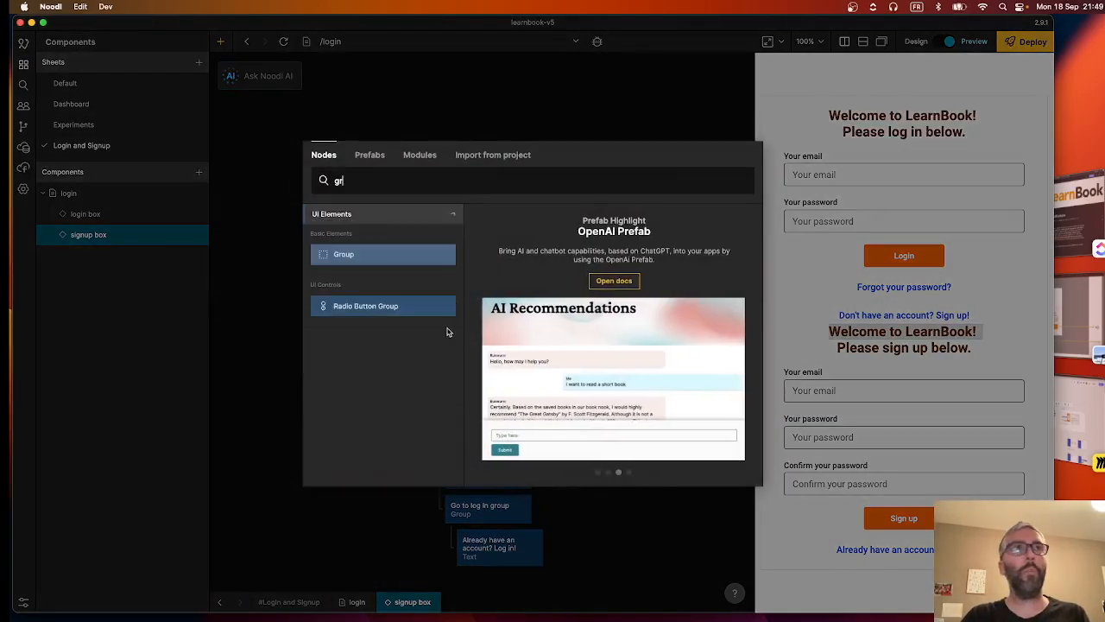
left_click(391, 255)
left_click_drag(630, 387, 516, 358)
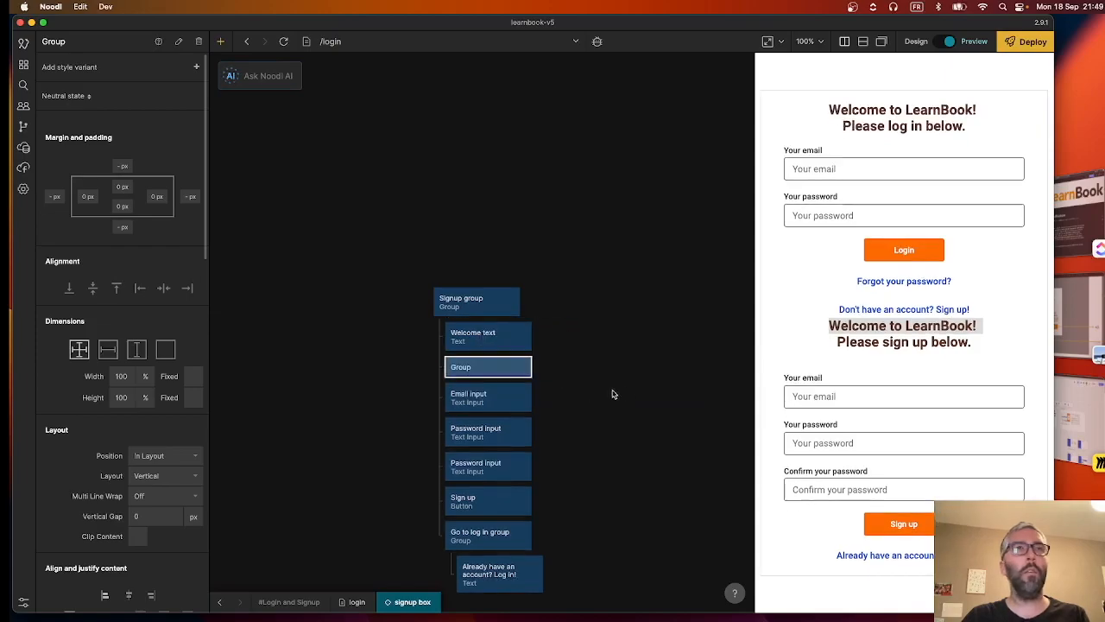
left_click(490, 403)
left_click(585, 395)
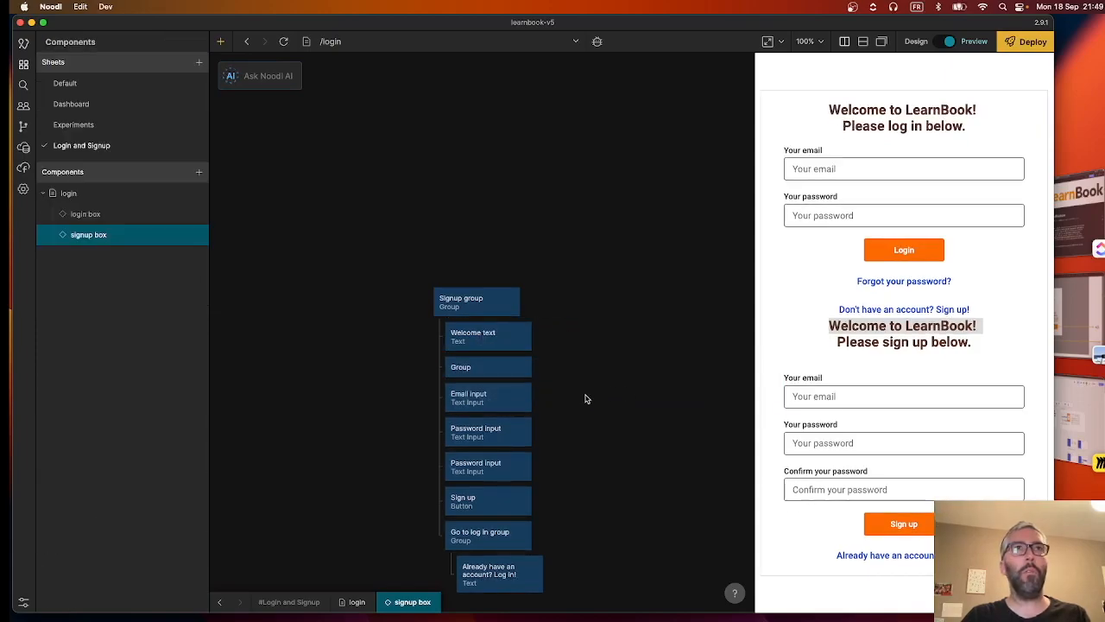
right_click(585, 395)
type("inp")
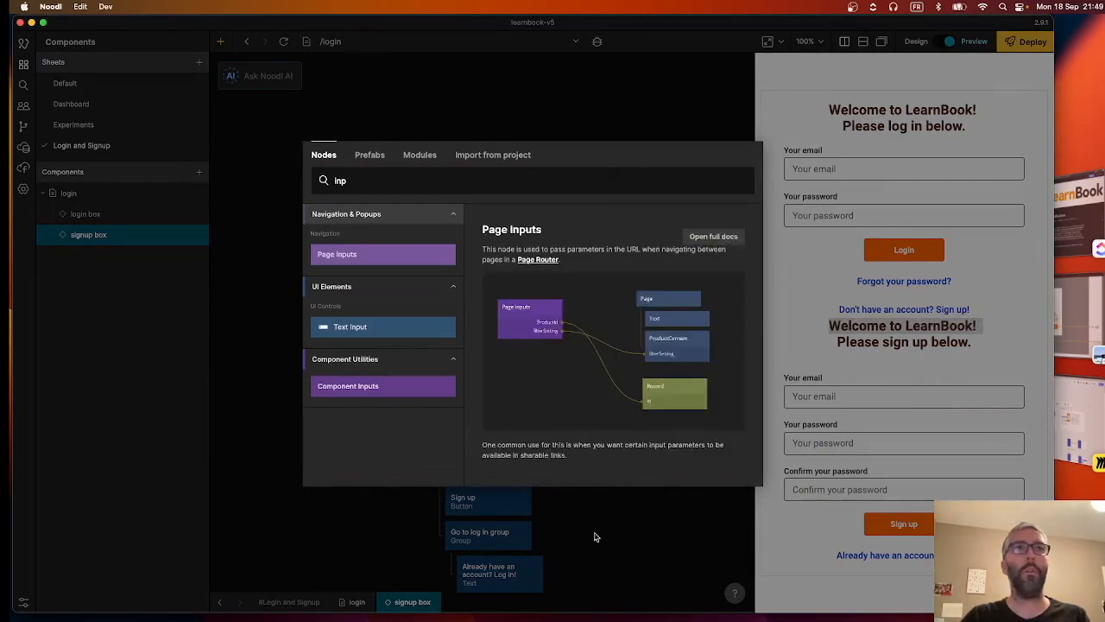
key("Escape")
- Copy the Email input and place the duplicate inside the new Group below the Welcome text
left_click(487, 406)
key("super+v")
left_click_drag(563, 422, 505, 385)
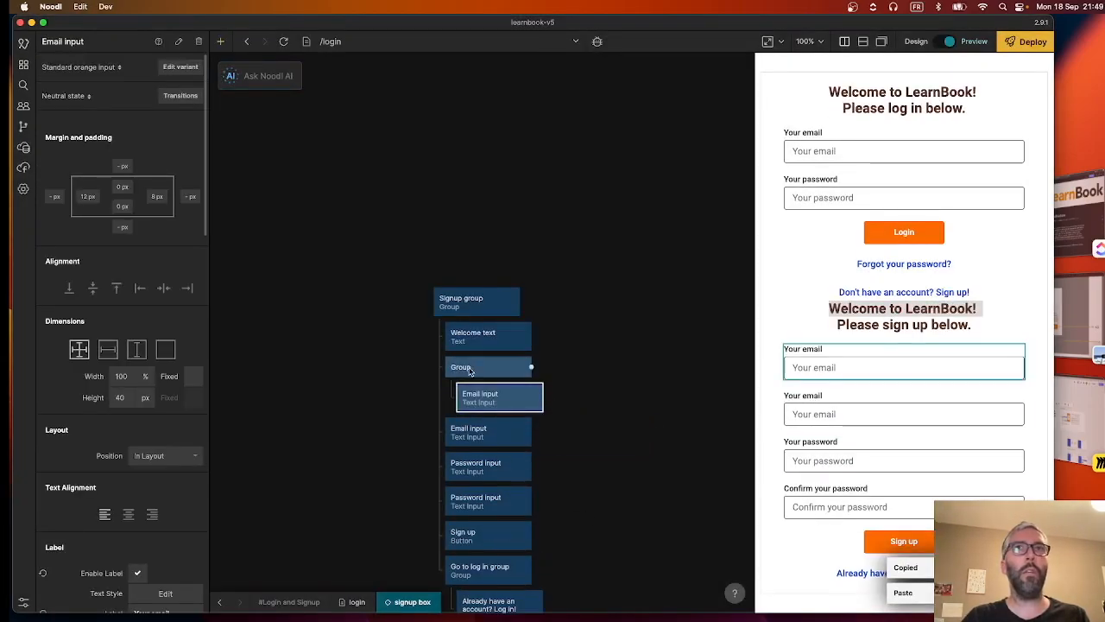
key("super+c")
key("super+v")
left_click_drag(566, 424, 631, 406)
key("BackSpace")
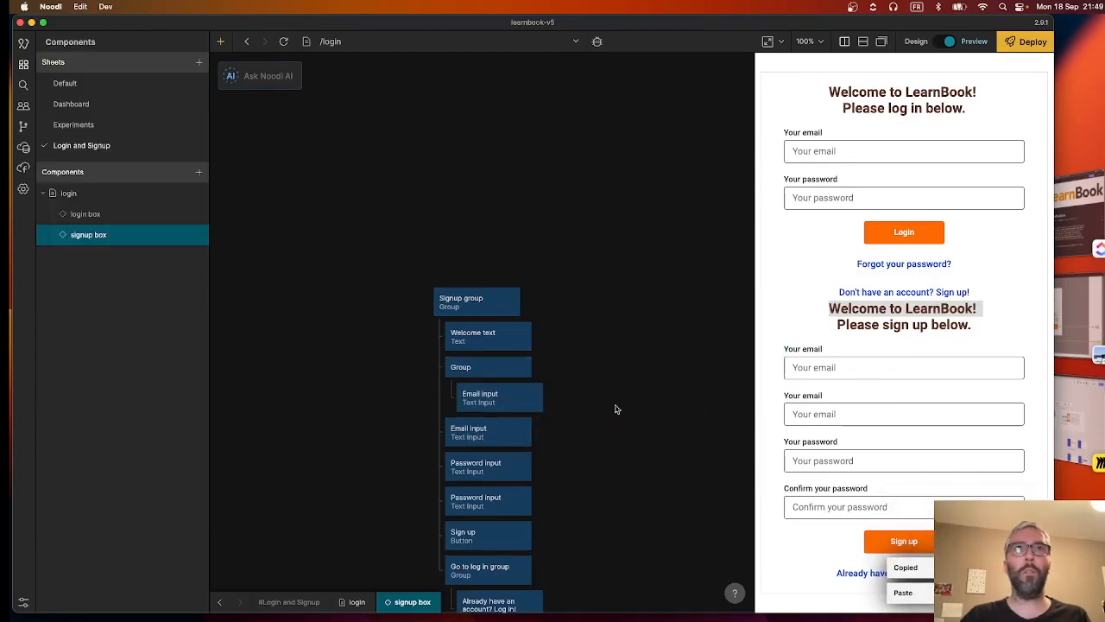
- Rename the Email input inside the new Group as "First name input"
left_click(536, 398)
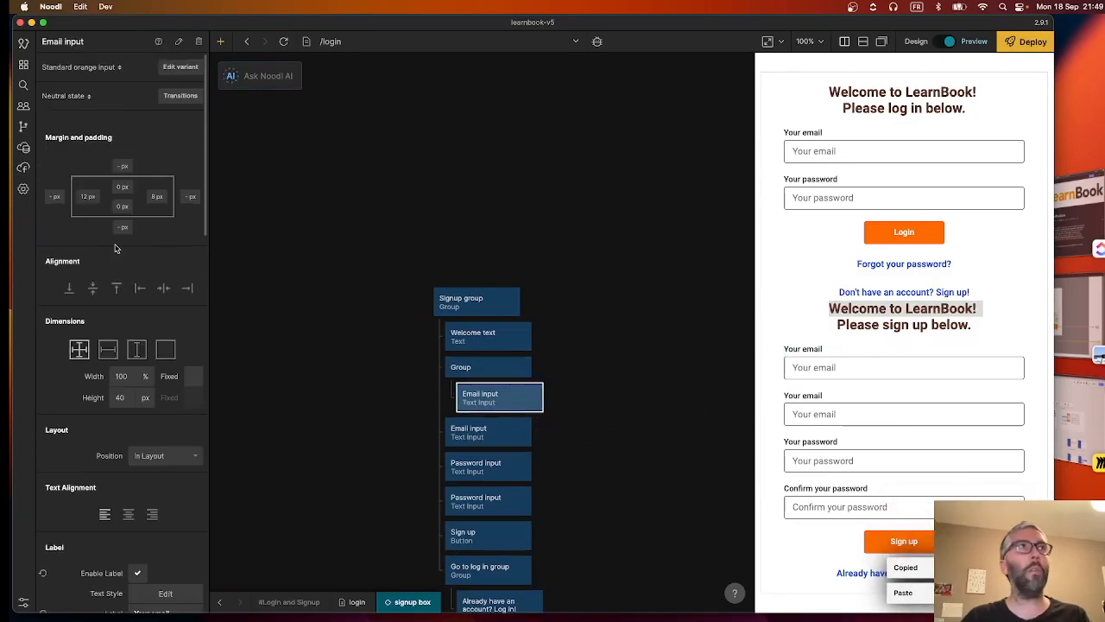
left_click(50, 43)
double_click(51, 43)
type("First name")
- Set the First name input's label and placeholder to "Your first name" and its type to Text
scroll(98, 244, "down", 6)
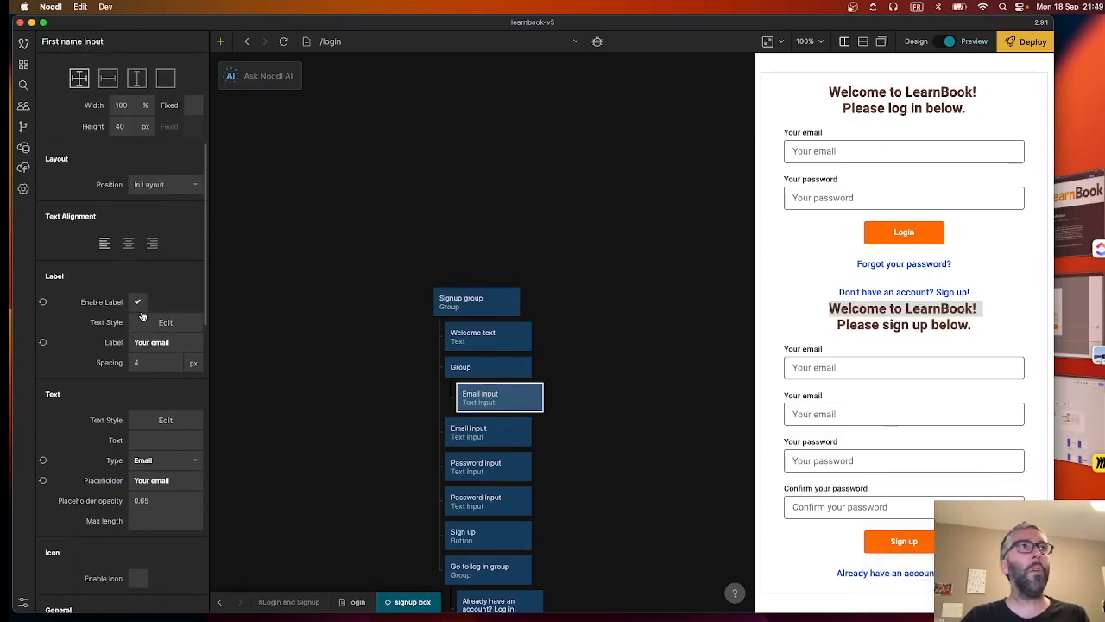
double_click(163, 344)
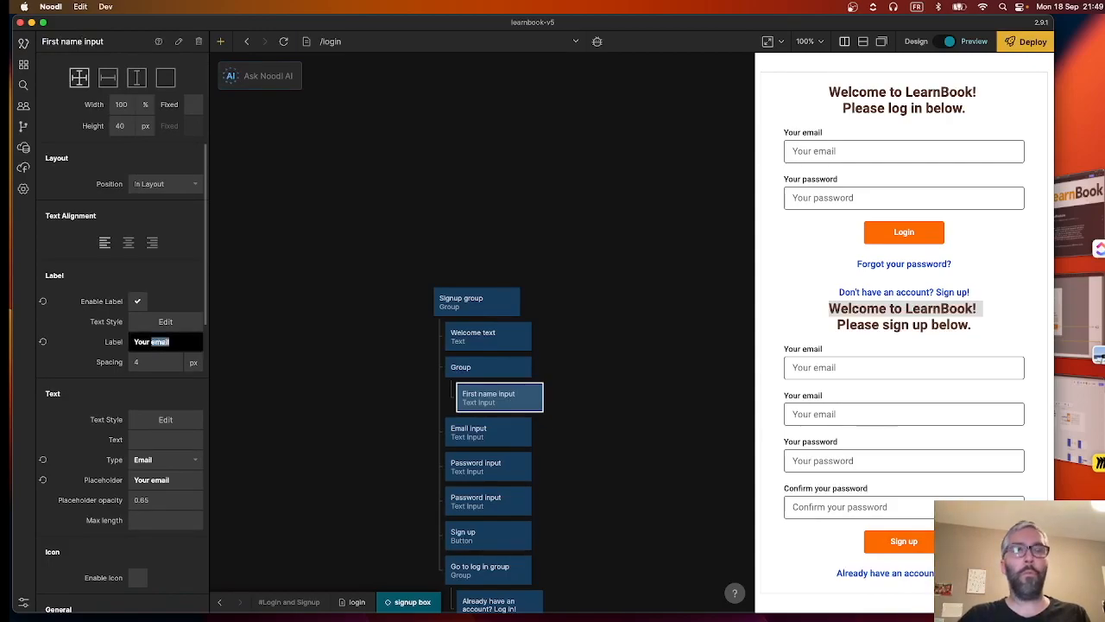
double_click(161, 479)
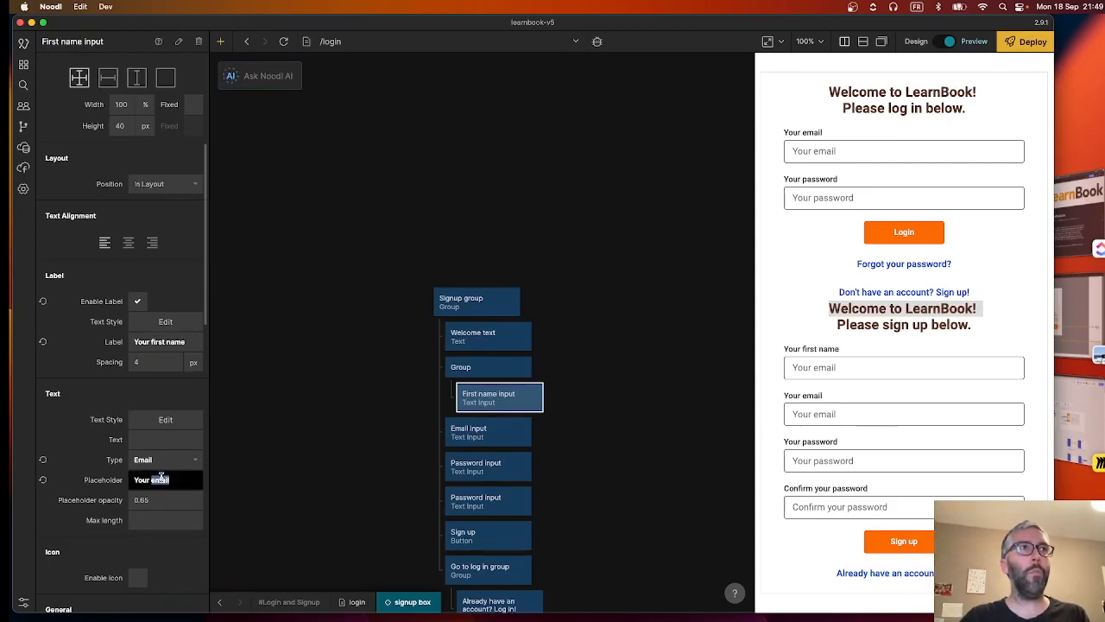
type("first name")
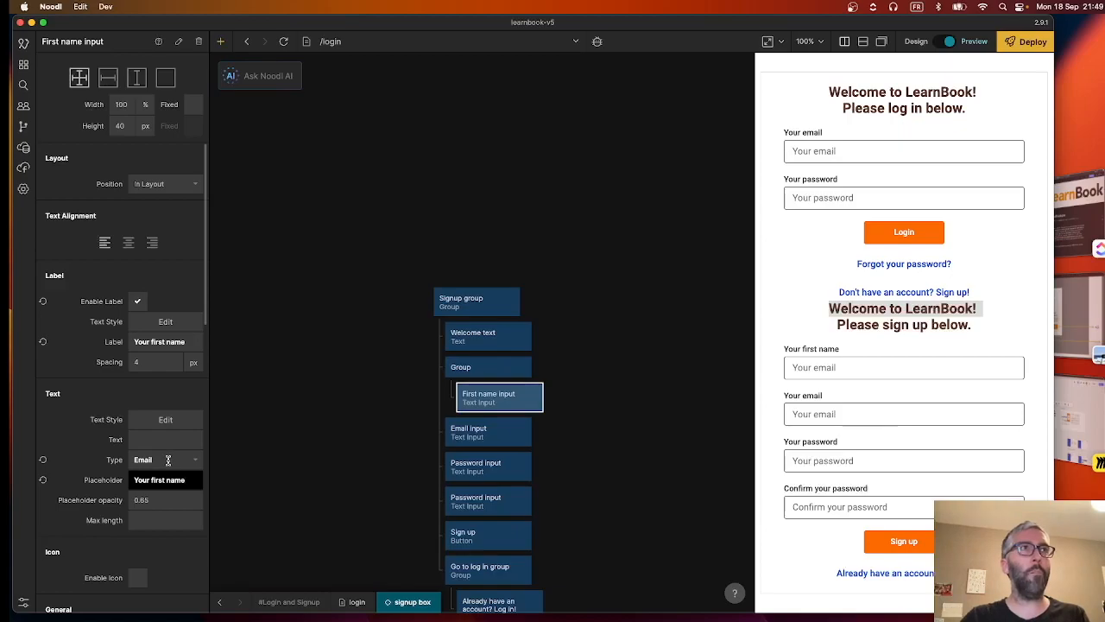
left_click(168, 461)
left_click(140, 479)
left_click(321, 454)
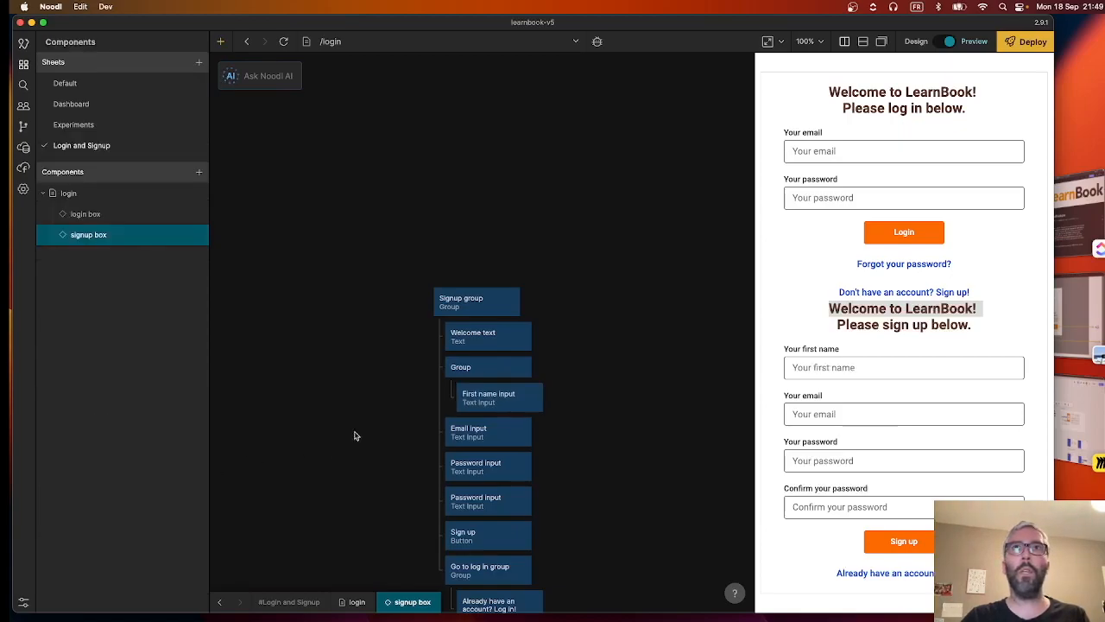
- Duplicate the First name input below itself inside the Group and rename the copy as "Last name input"
mouse_move(505, 399)
left_mouse_down()
mouse_move(610, 429)
mouse_move(512, 417)
left_mouse_up()
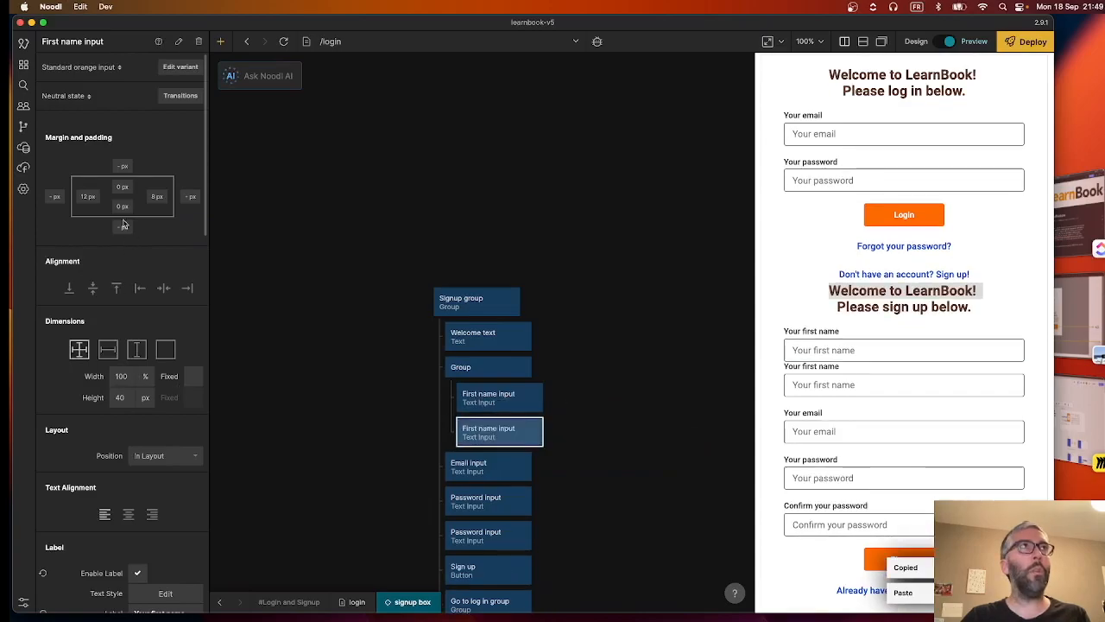
double_click(66, 42)
double_click(53, 42)
type("Last")
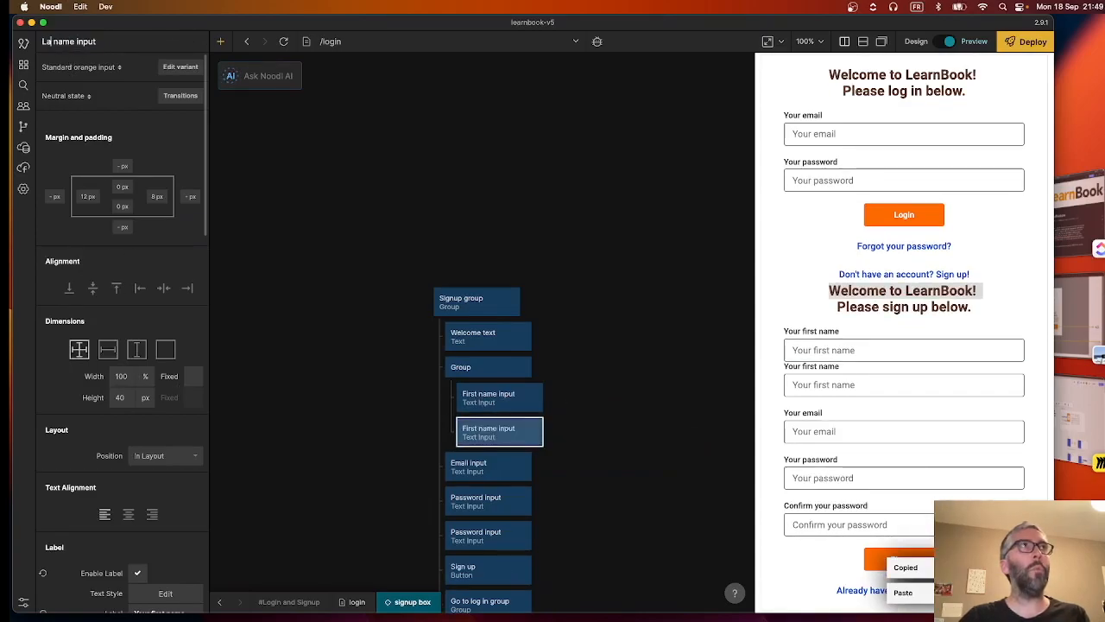
- Set both the label and the placeholder of the Last name input to "Your last name"
scroll(112, 302, "down", 6)
left_click(162, 354)
double_click(161, 355)
type("last")
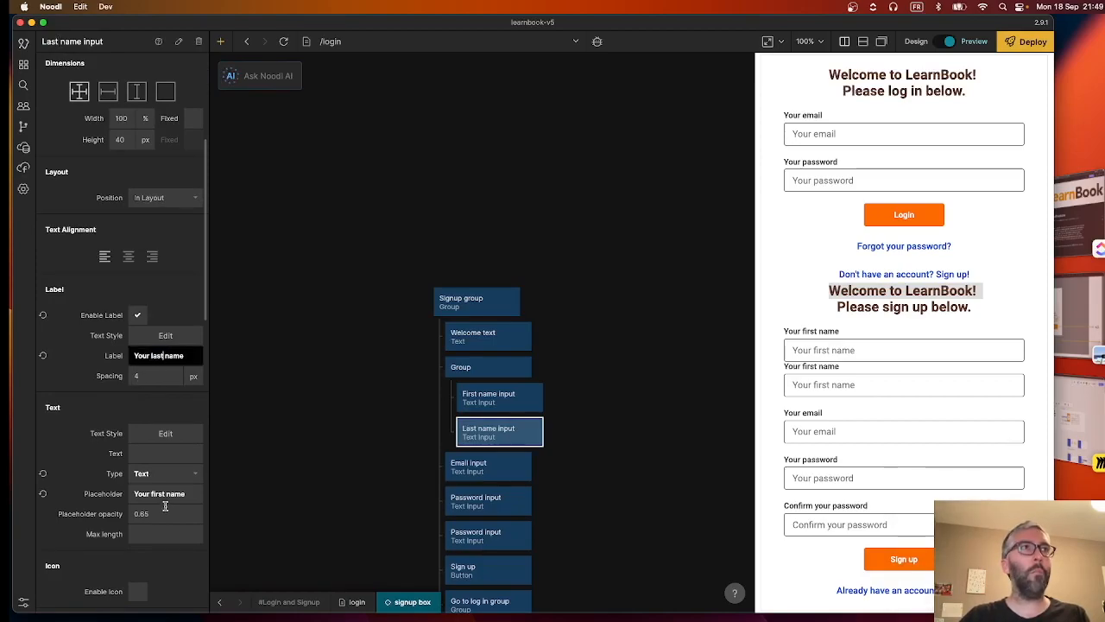
double_click(158, 493)
type("las")
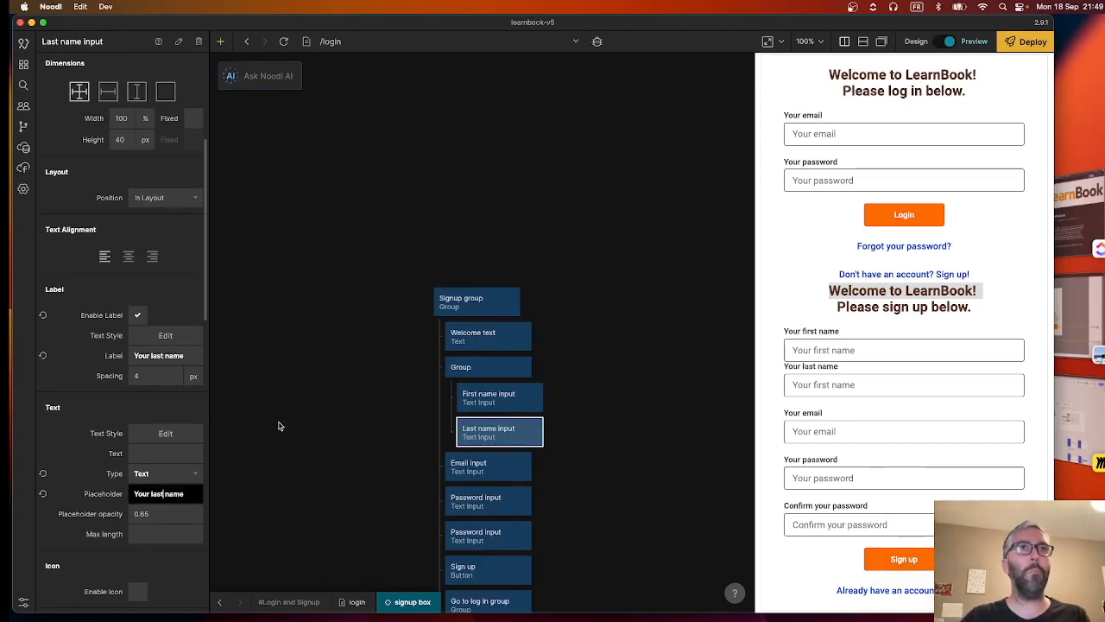
left_click(309, 412)
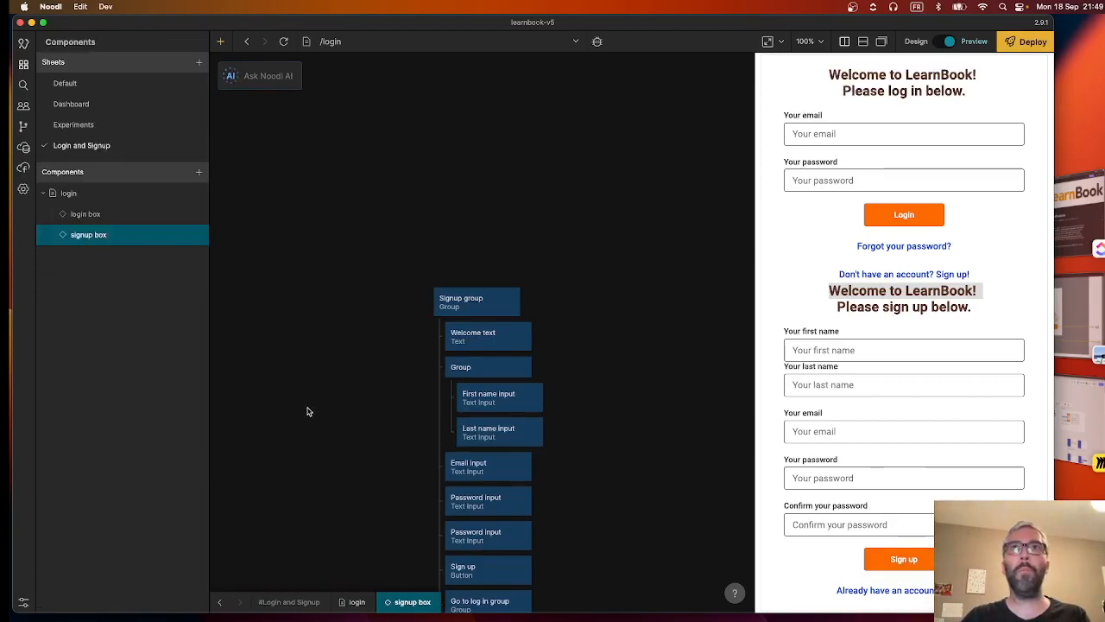
- Change the layout of the Group holding the two name inputs to Horizontal
left_click(473, 363)
left_click(159, 476)
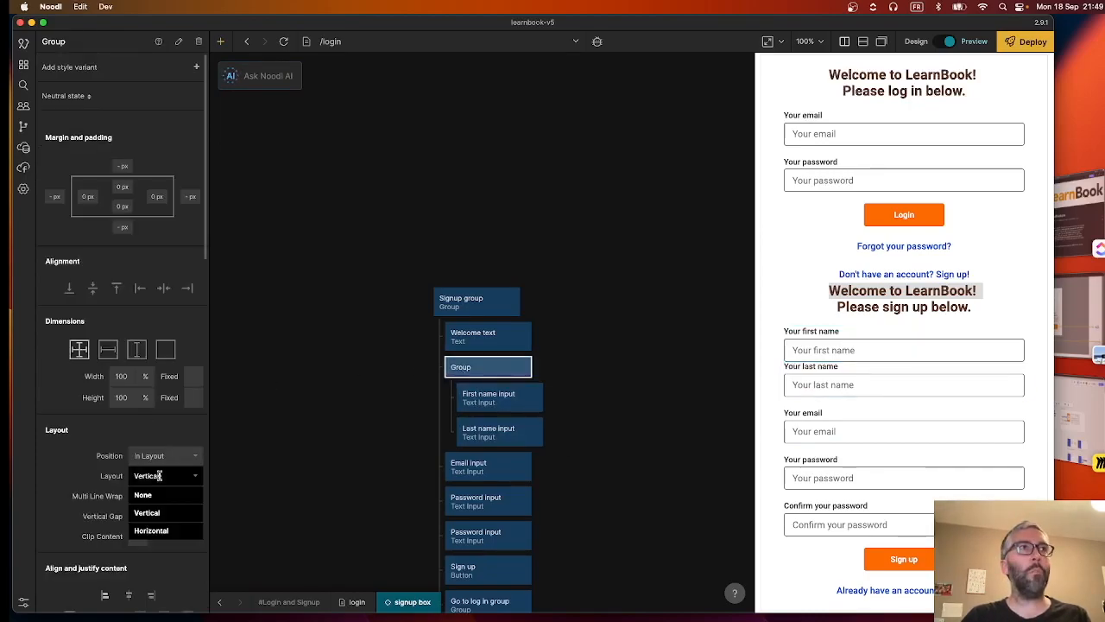
left_click(153, 530)
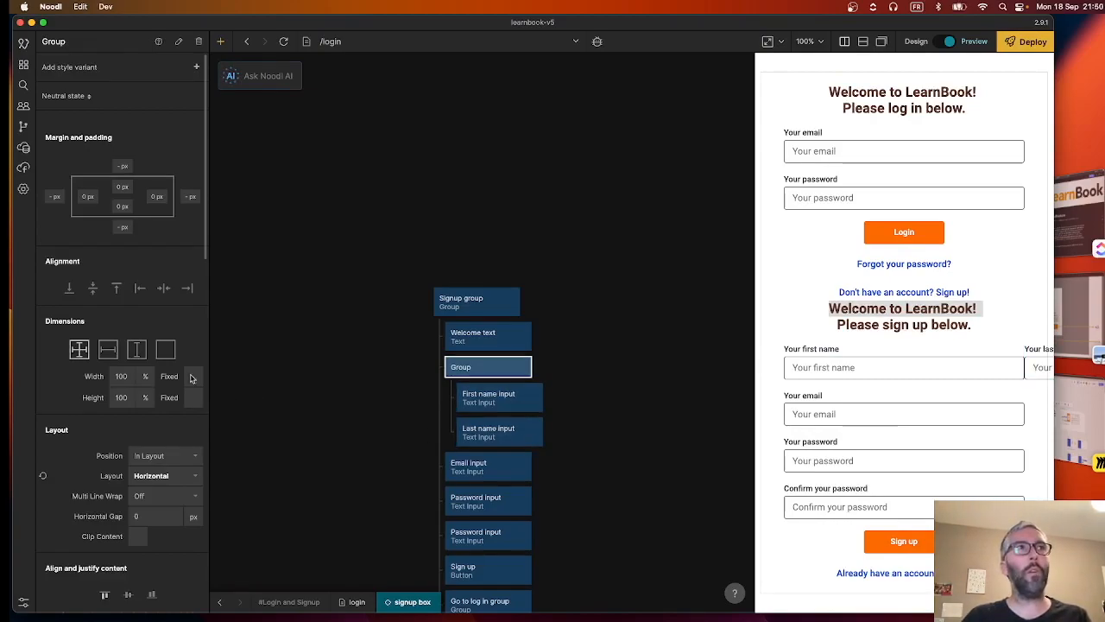
- Set the width of both the First name input and the Last name input to 40%
left_click(488, 400)
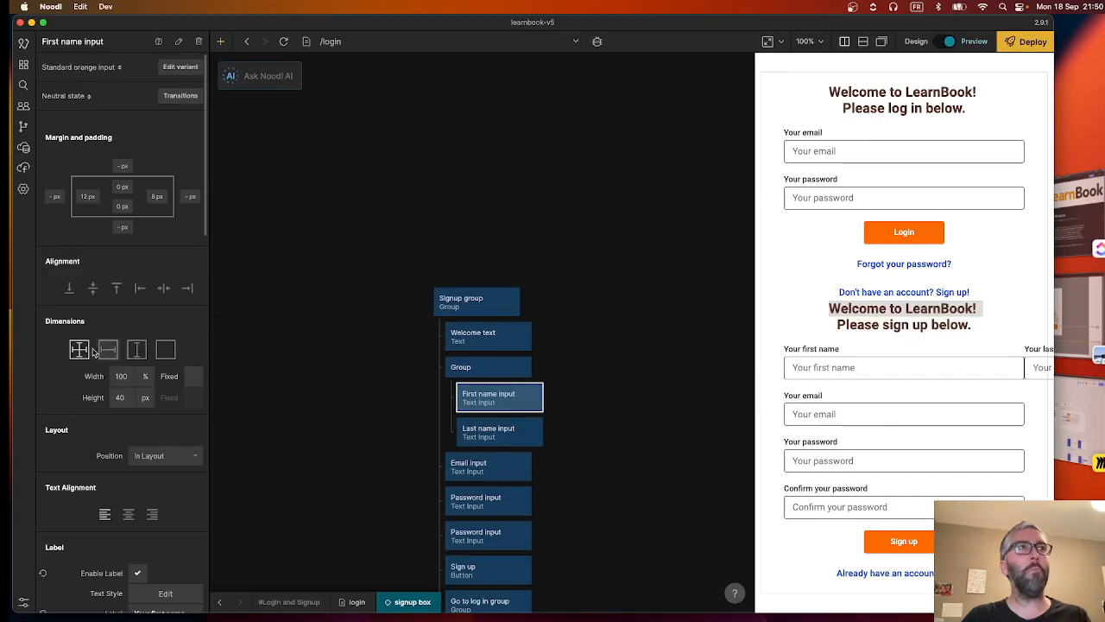
left_click(121, 379)
type("40")
left_click(260, 362)
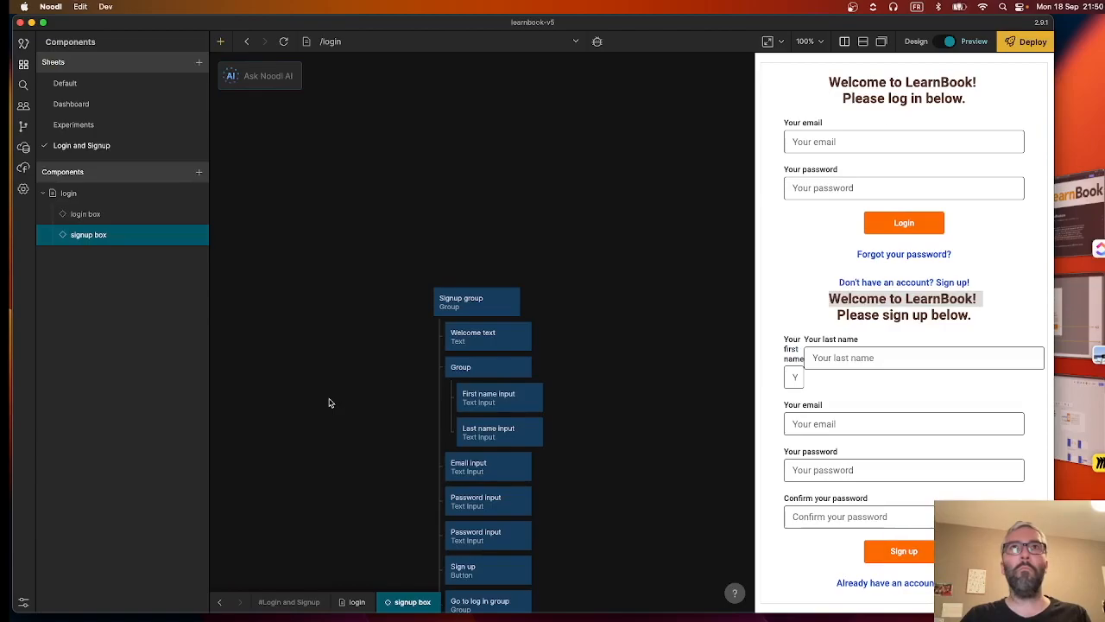
left_click(489, 428)
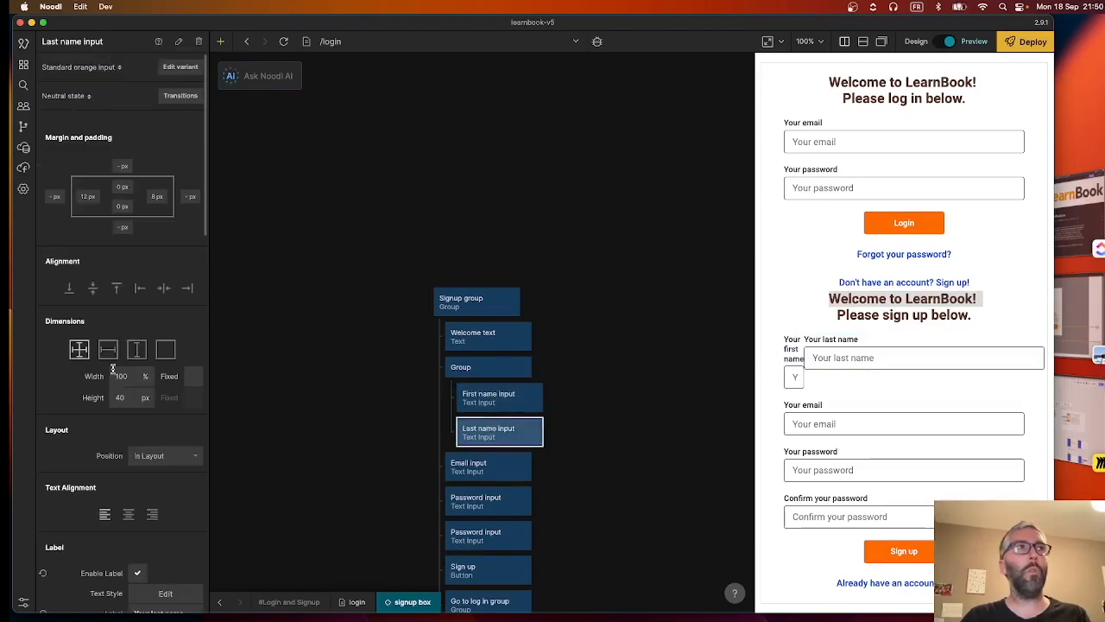
left_click(119, 376)
type("40")
key("Return")
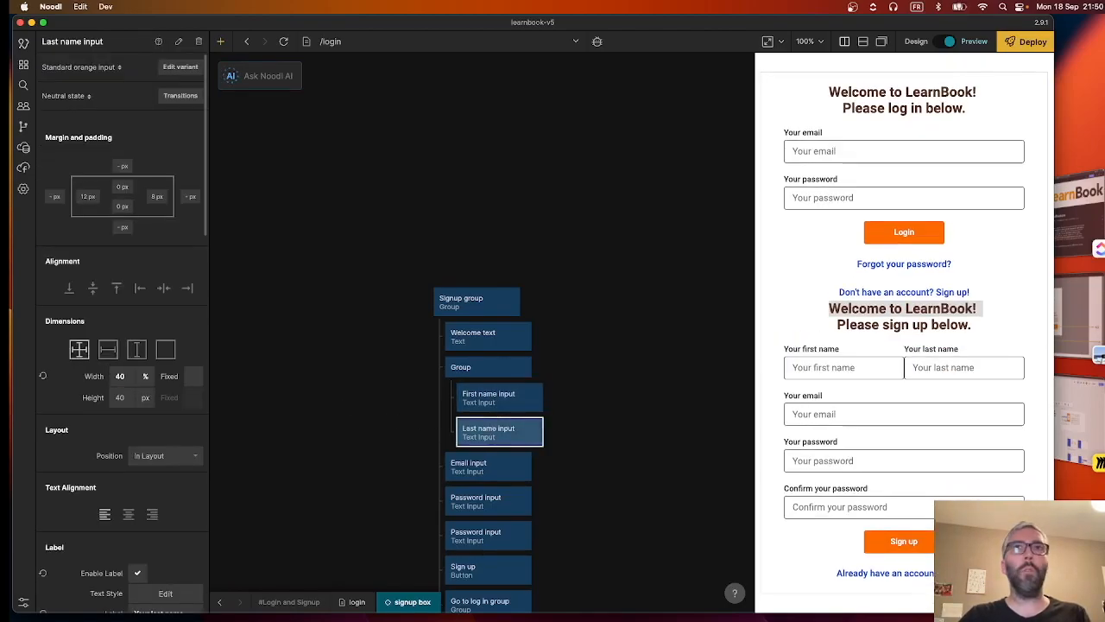
- Set the horizontal gap of the Group around the name inputs to 10 px
left_click(456, 364)
scroll(177, 423, "down", 2)
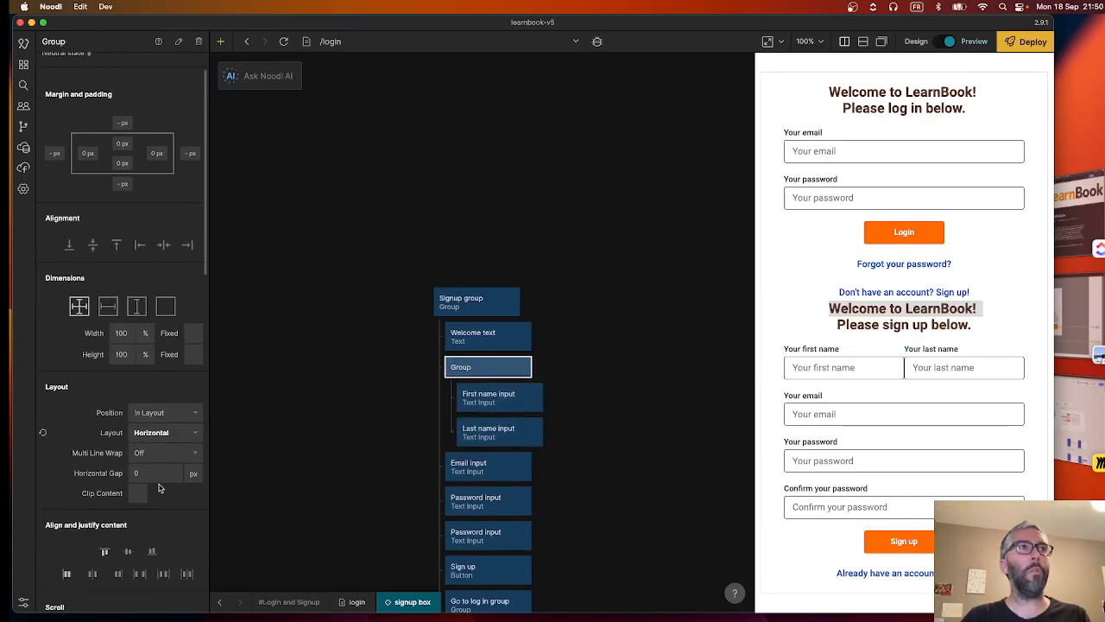
left_click(160, 475)
key("BackSpace")
type("10")
key("Return")
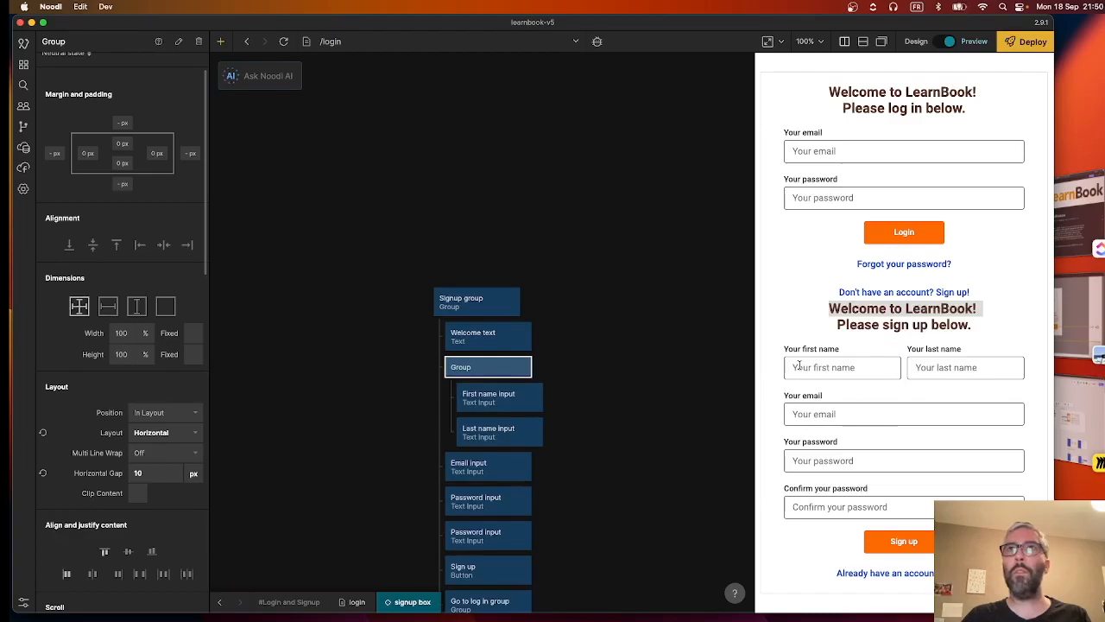
- Rename the Group around the first and last name fields as "Name inputs"
double_click(58, 41)
type("Name ")
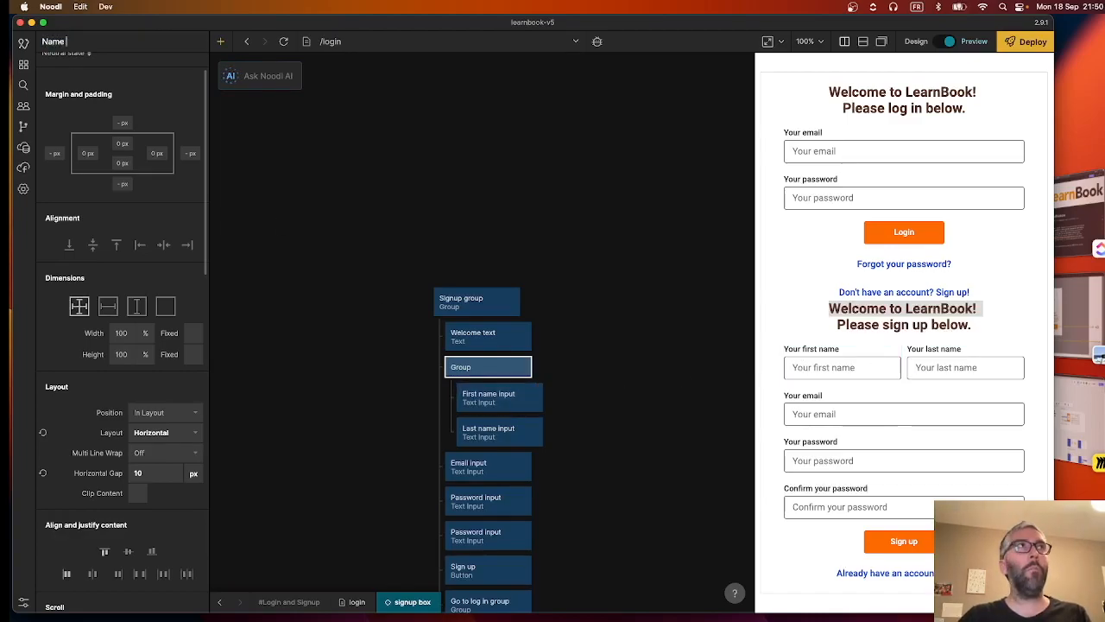
type("inputs")
left_click(250, 165)
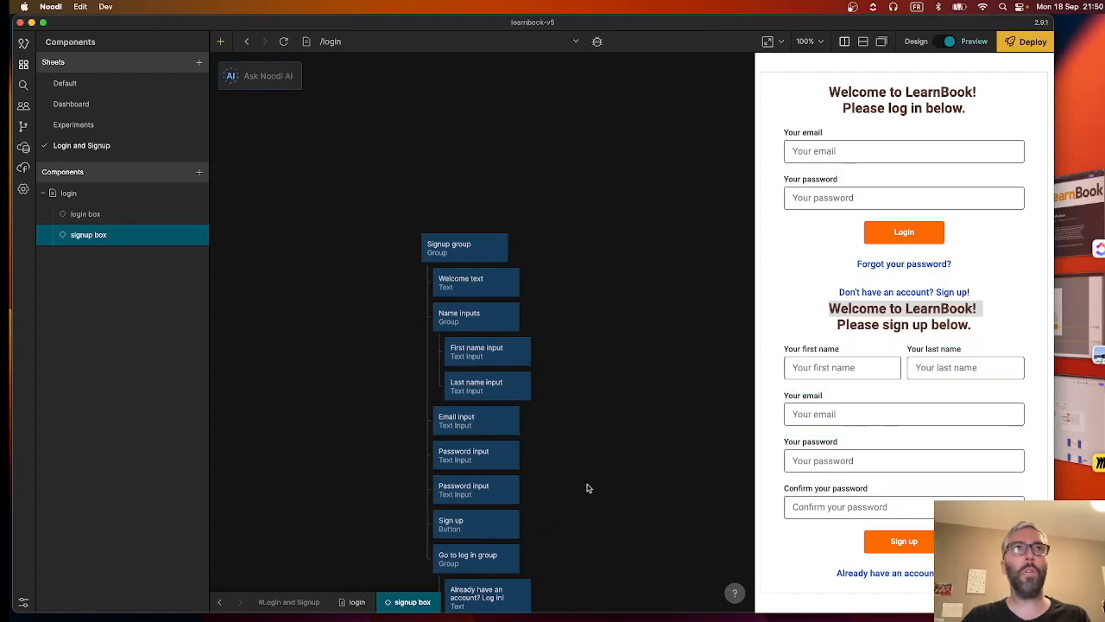
- Return from the signup box component to the login page's node graph
scroll(589, 486, "down", 2)
scroll(591, 486, "up", 2)
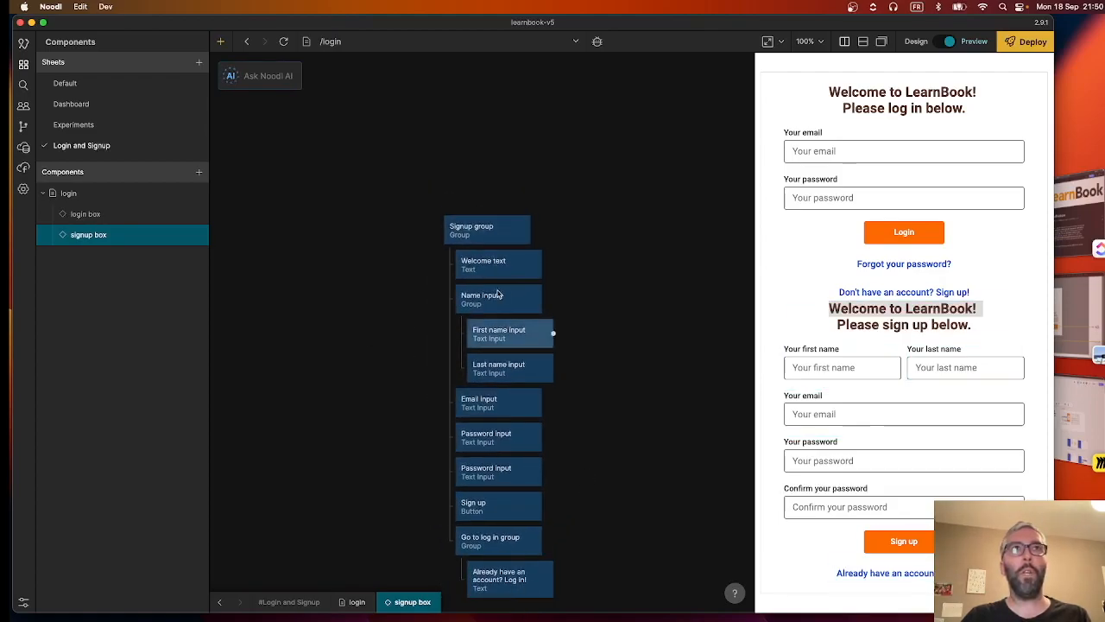
left_click(219, 602)
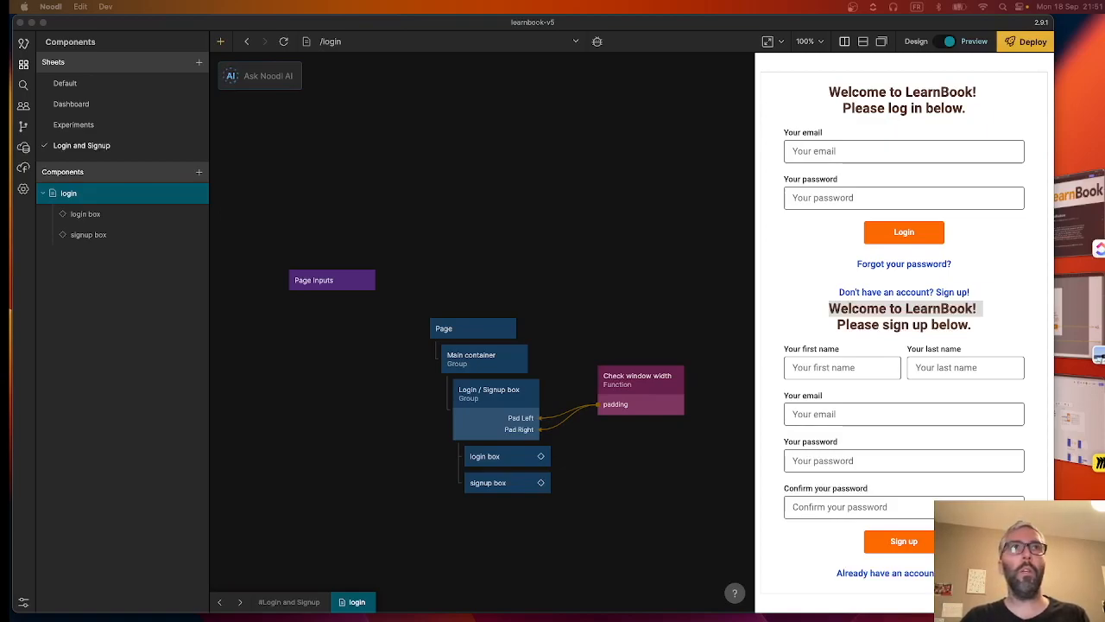
scroll(351, 442, "down", 3)
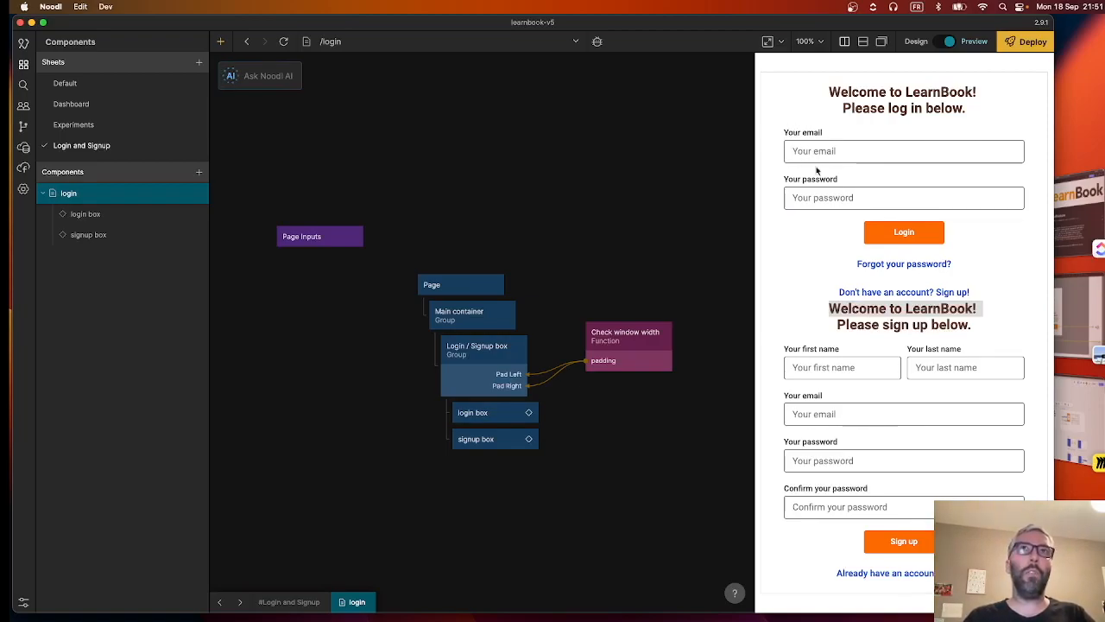
left_click_drag(792, 135, 831, 154)
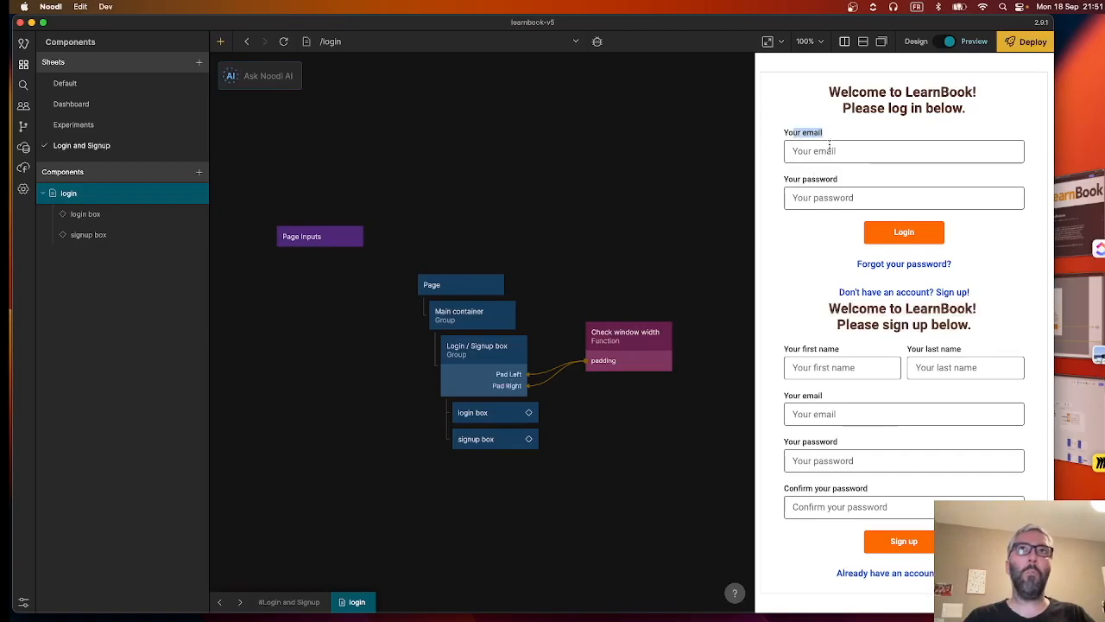
left_click(836, 414)
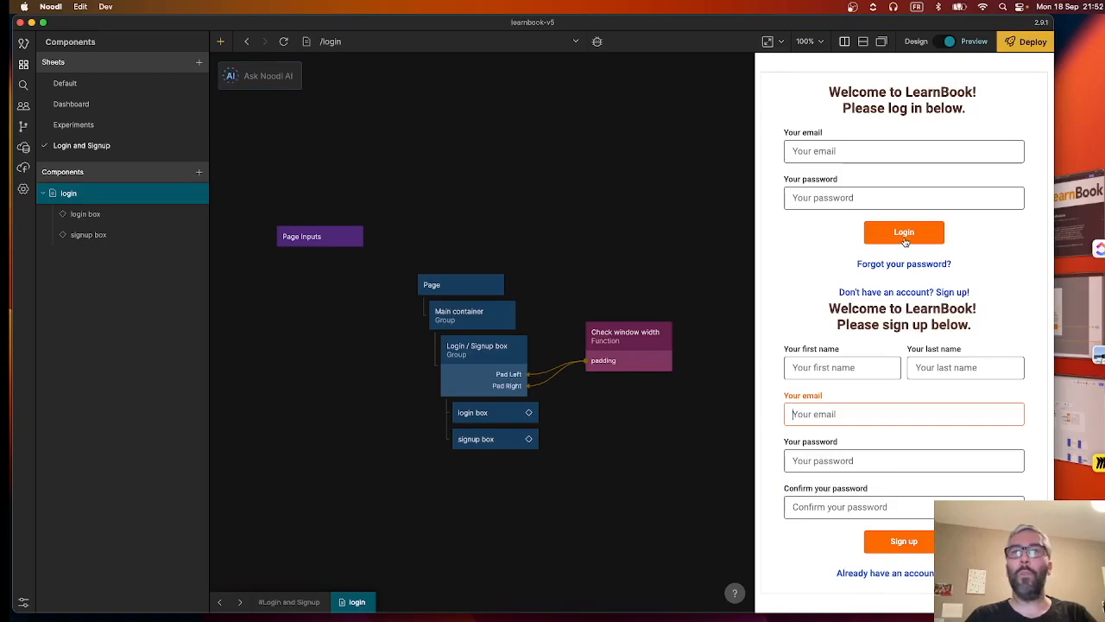
mouse_move(566, 367)
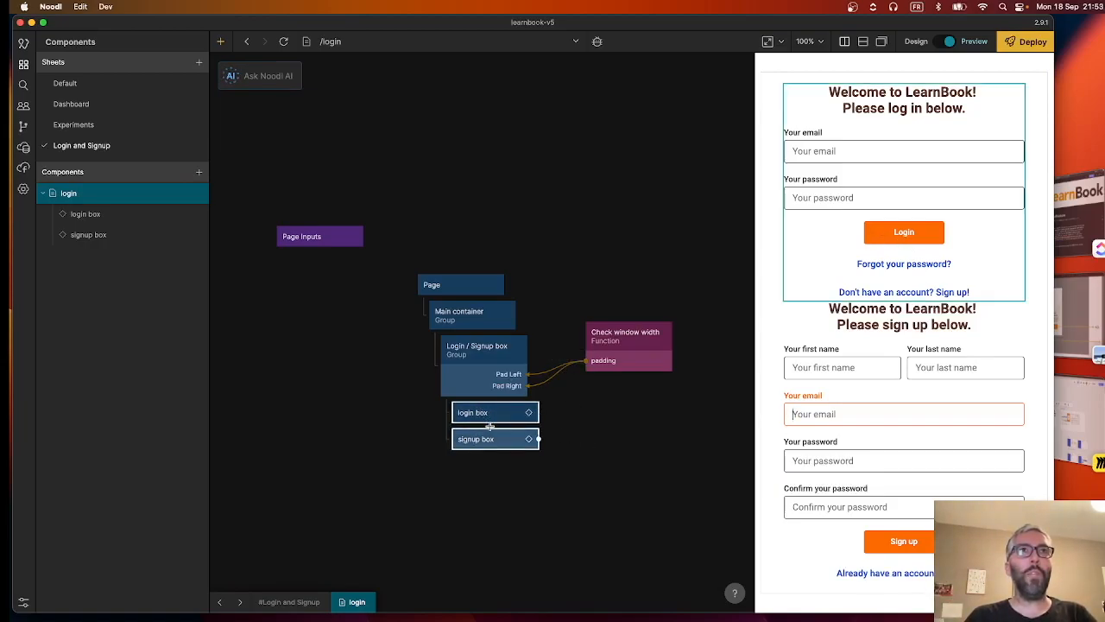
scroll(490, 450, "down", 2)
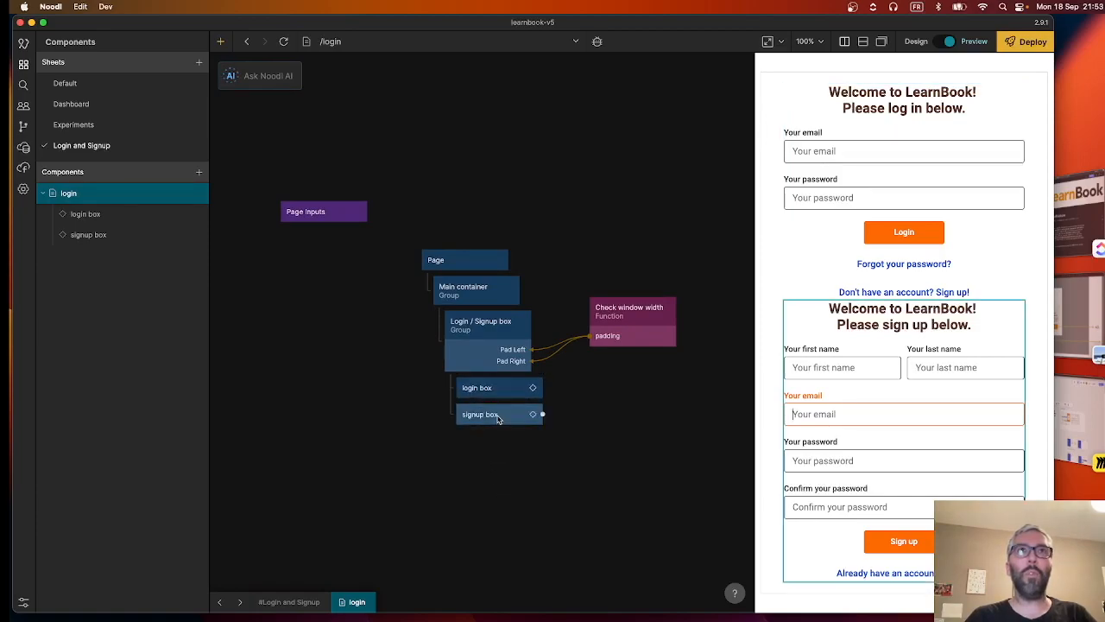